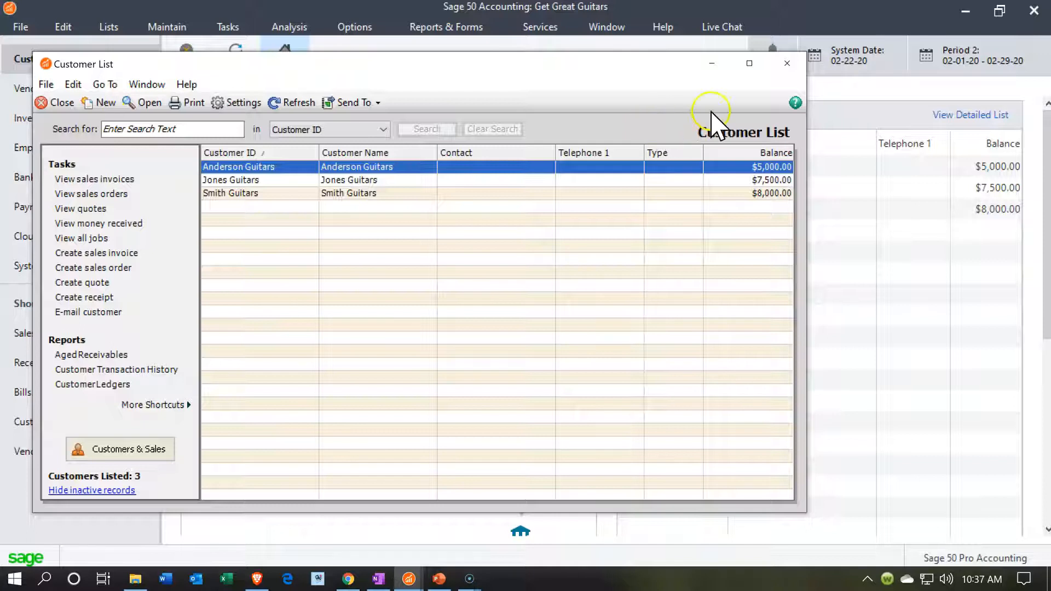
Step: Close the customer list to return to the Customers & Sales overview
click(776, 70)
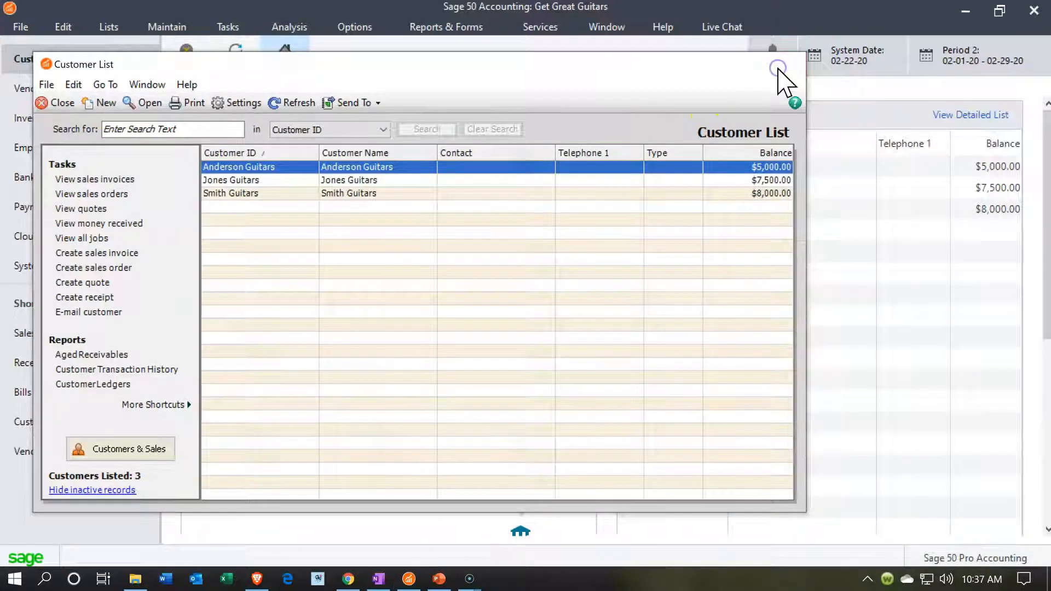
scroll(476, 364, down, 2)
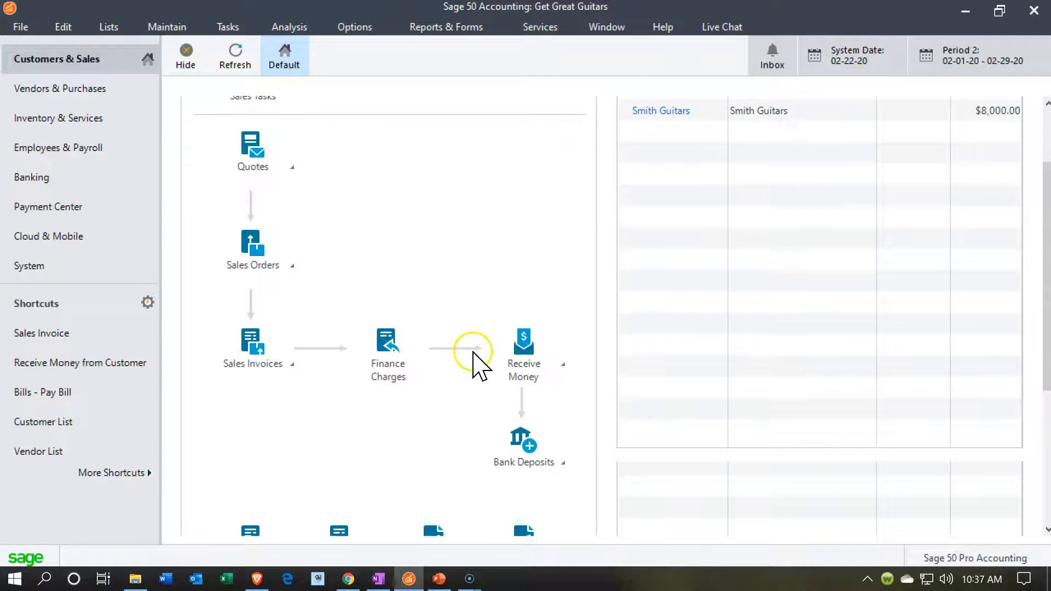
Step: Start a new sales invoice for the customer Smith Guitars, and discard it without saving
mouse_move(294, 370)
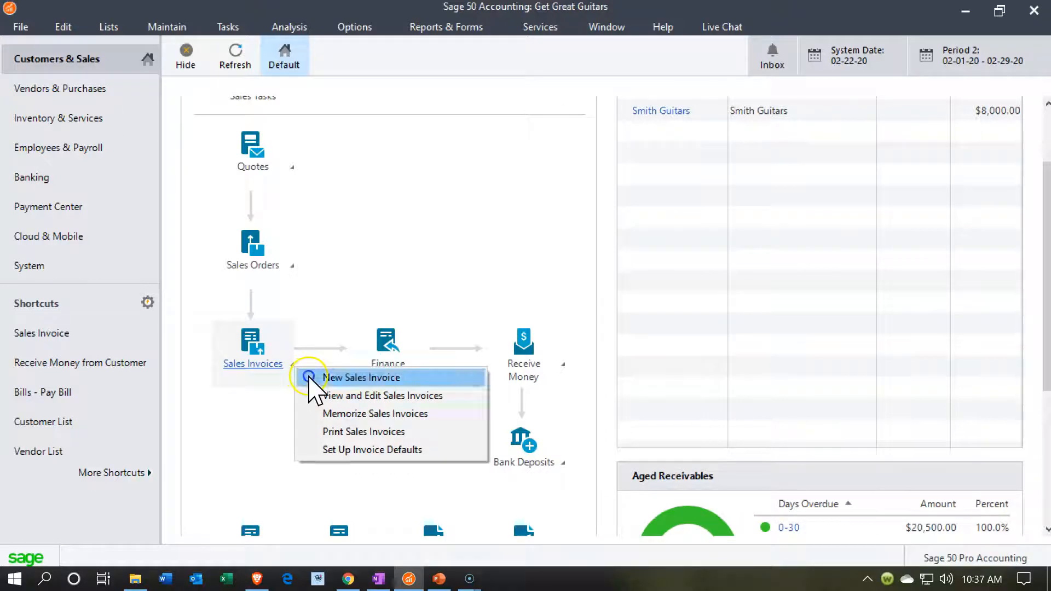
click(307, 378)
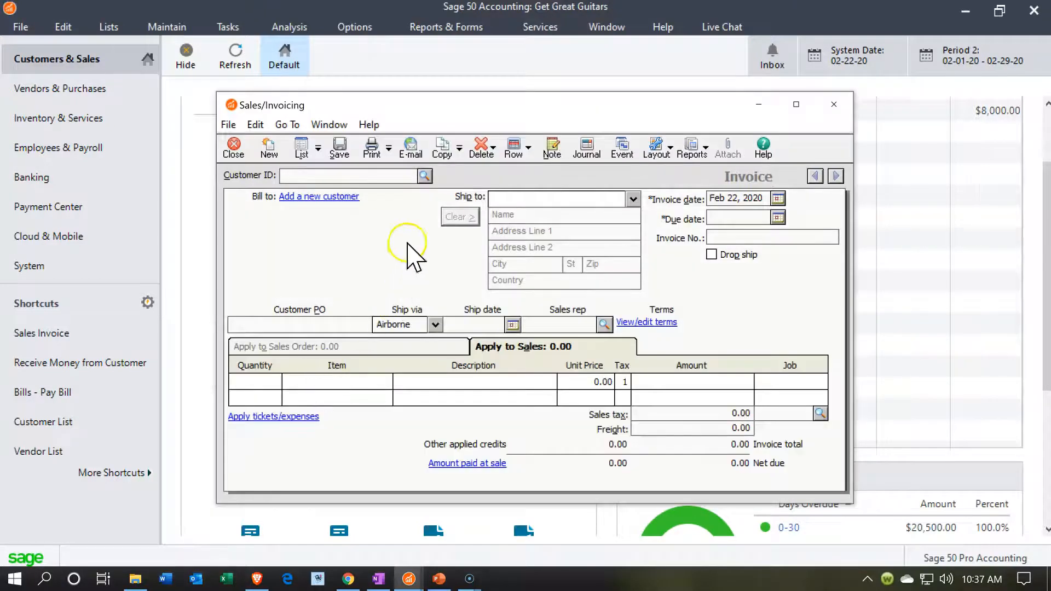
click(424, 176)
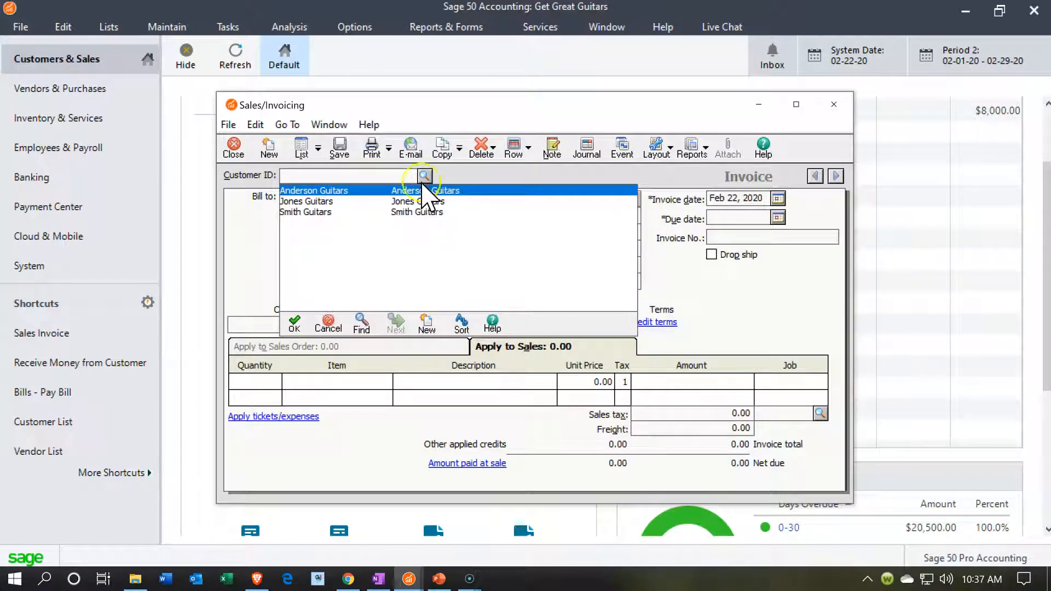
click(428, 318)
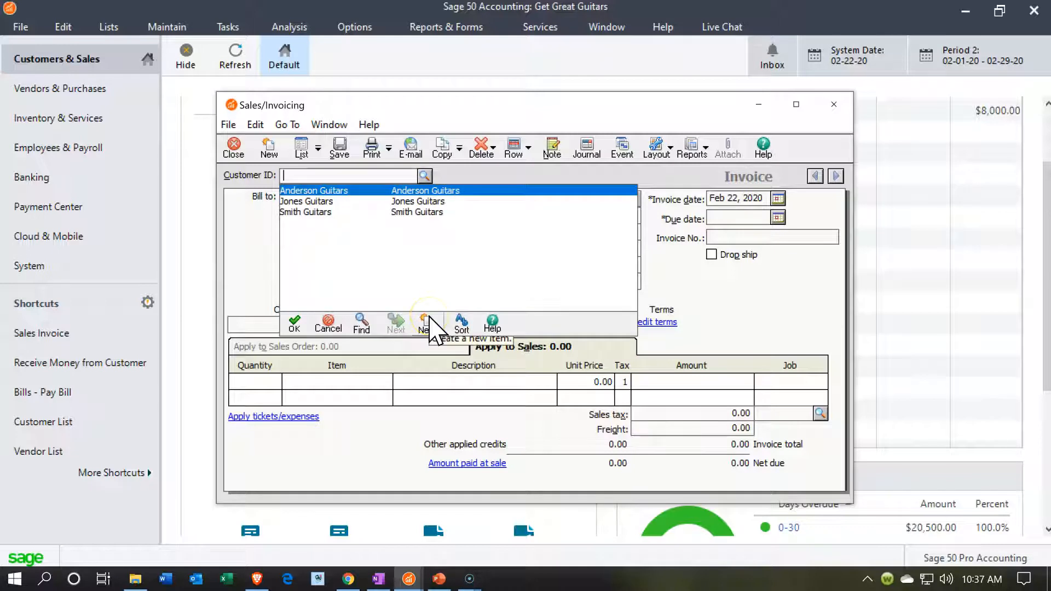
double_click(437, 280)
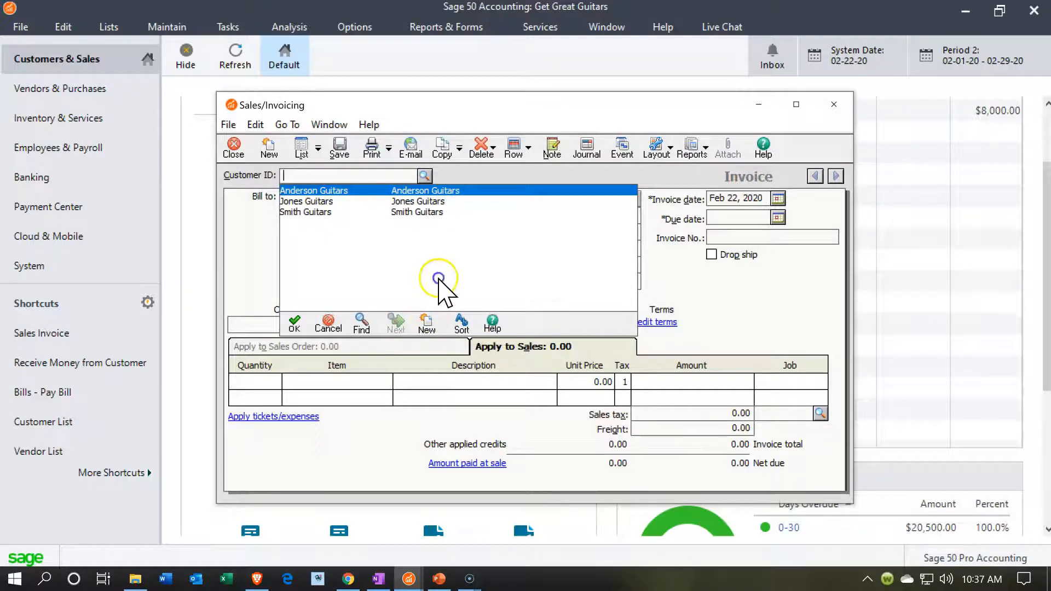
click(664, 255)
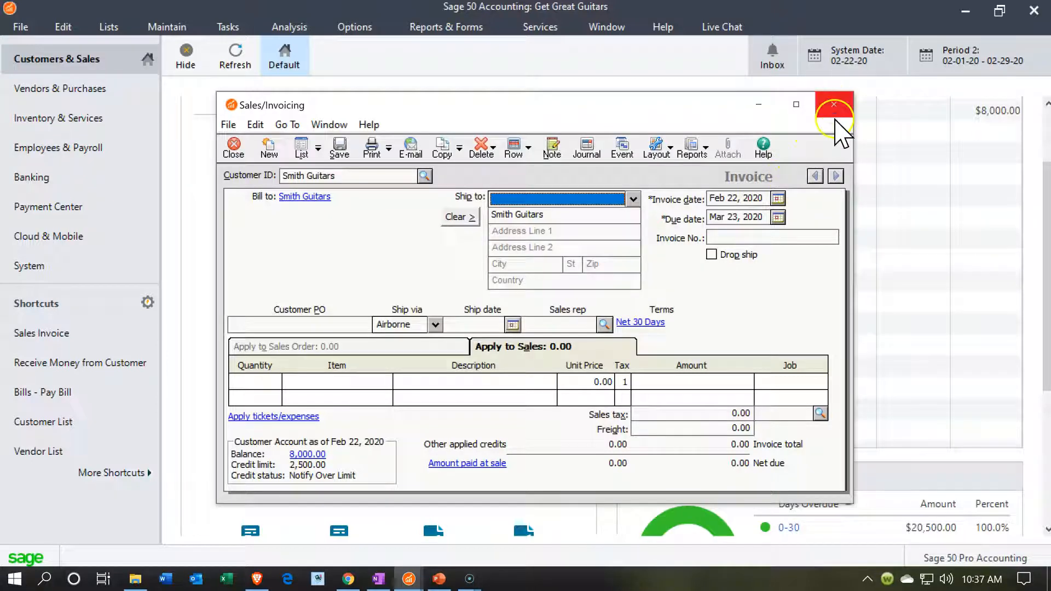
click(834, 104)
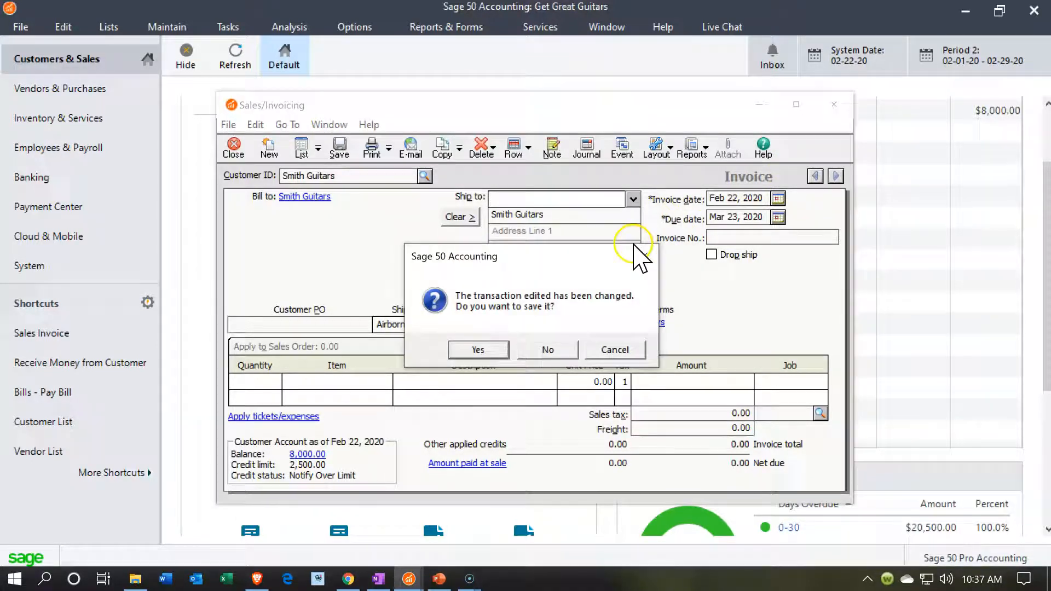
click(560, 349)
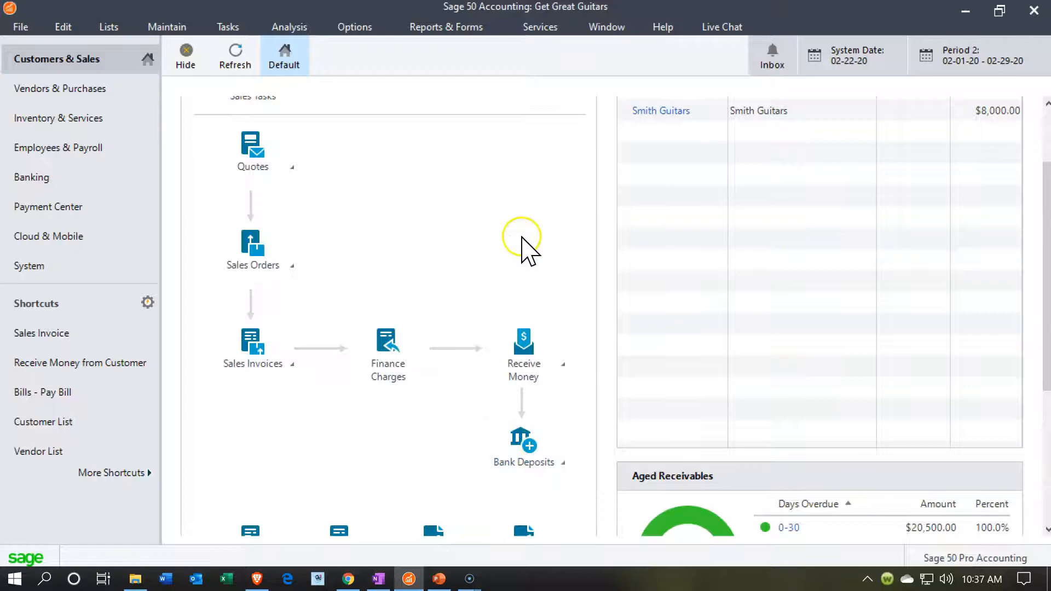
Step: Display the standard Balance Sheet for the range Period 1 (1/1/20 to 1/31/20), review its asset accounts and close the report
click(460, 33)
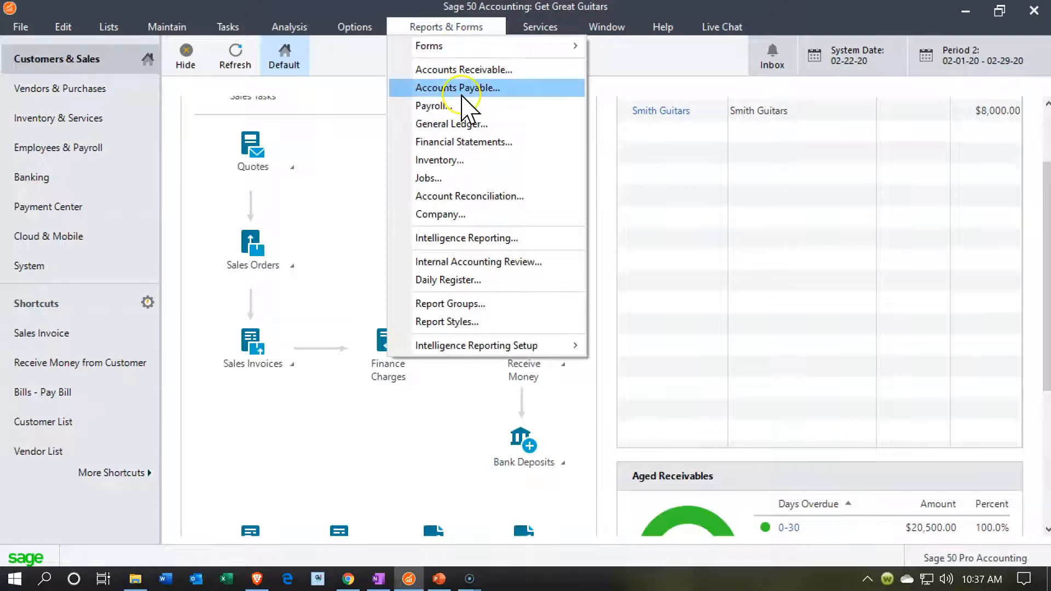
click(472, 143)
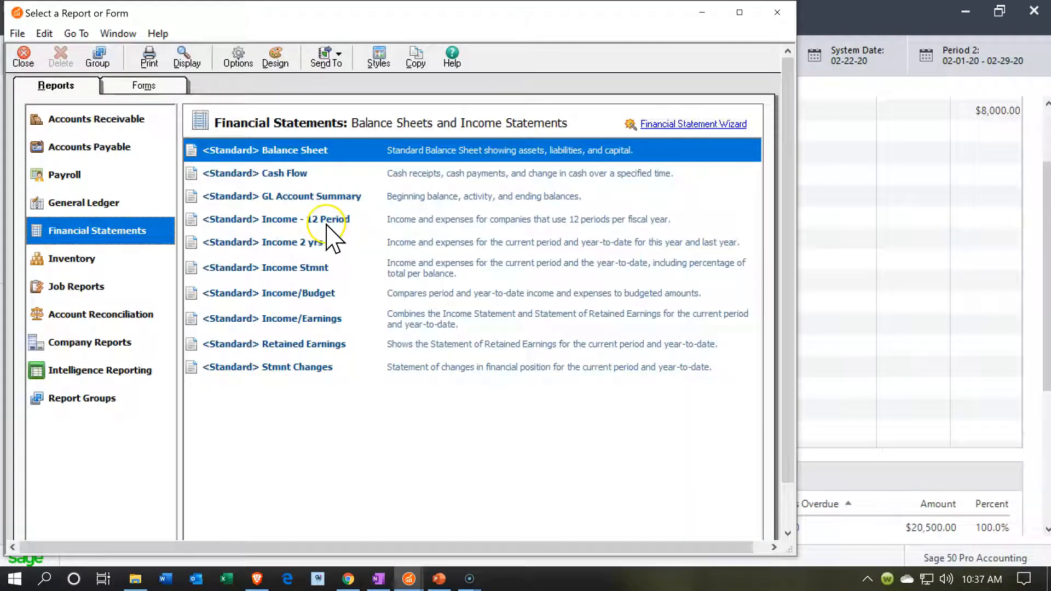
double_click(304, 149)
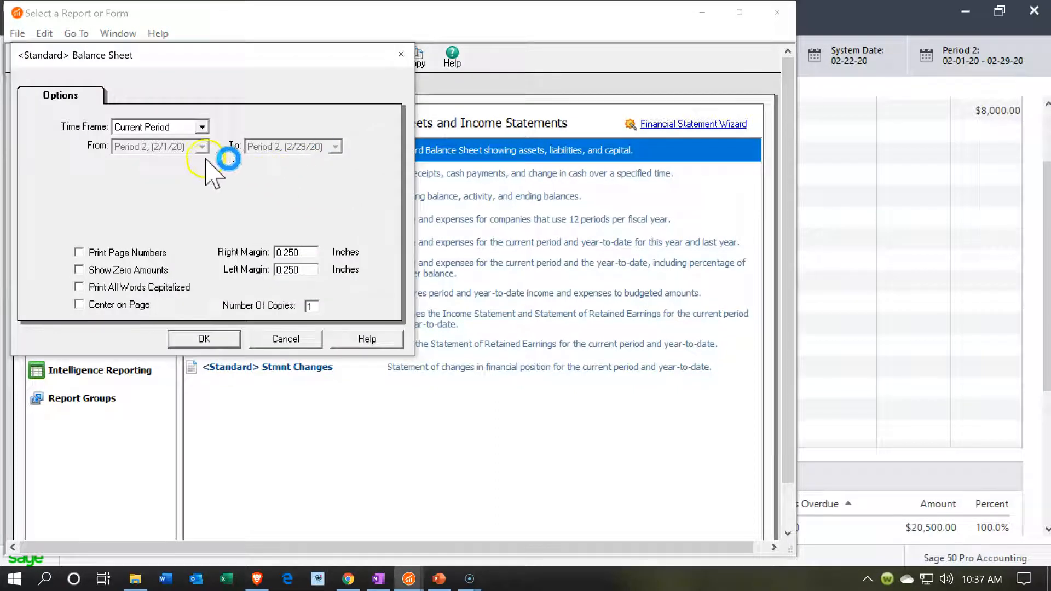
click(200, 126)
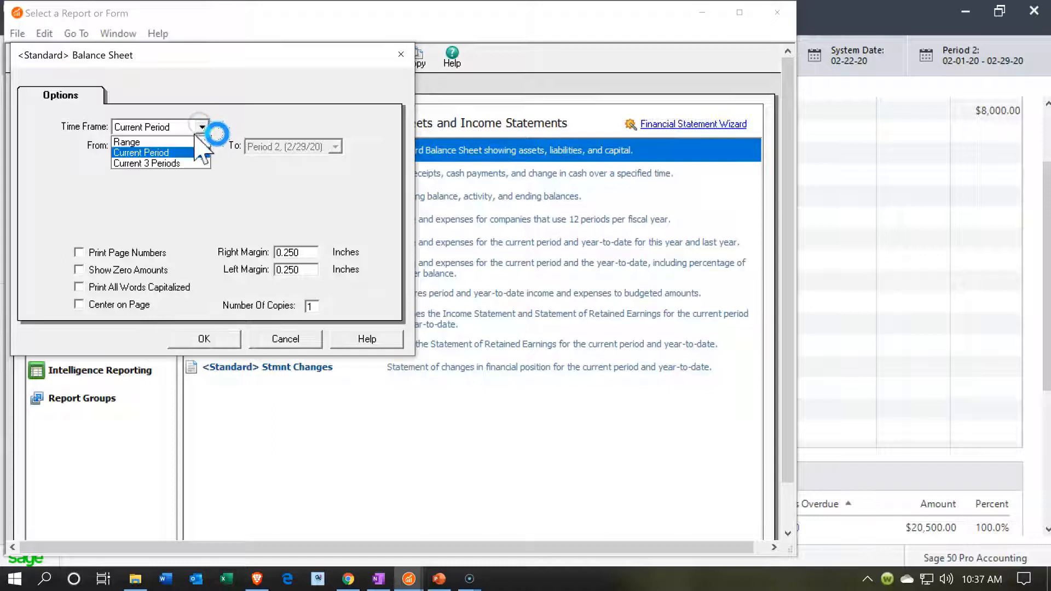
click(193, 137)
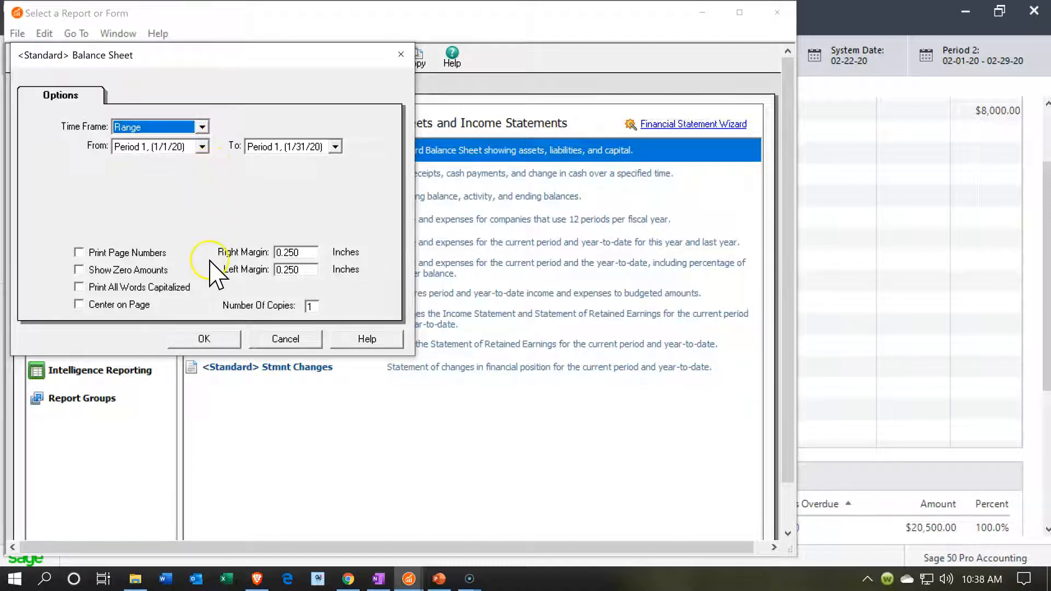
click(211, 342)
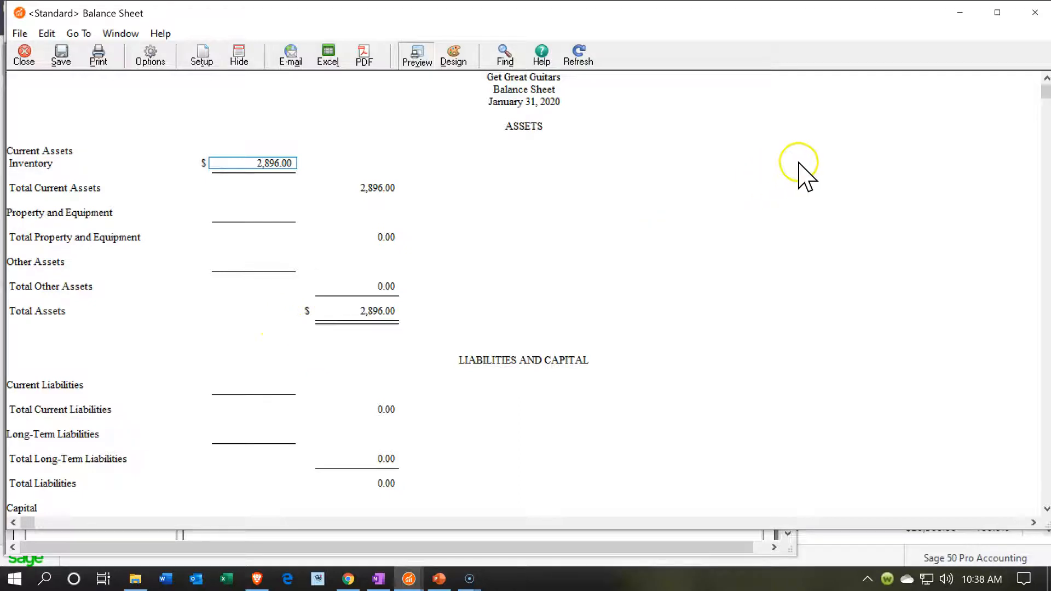
click(952, 21)
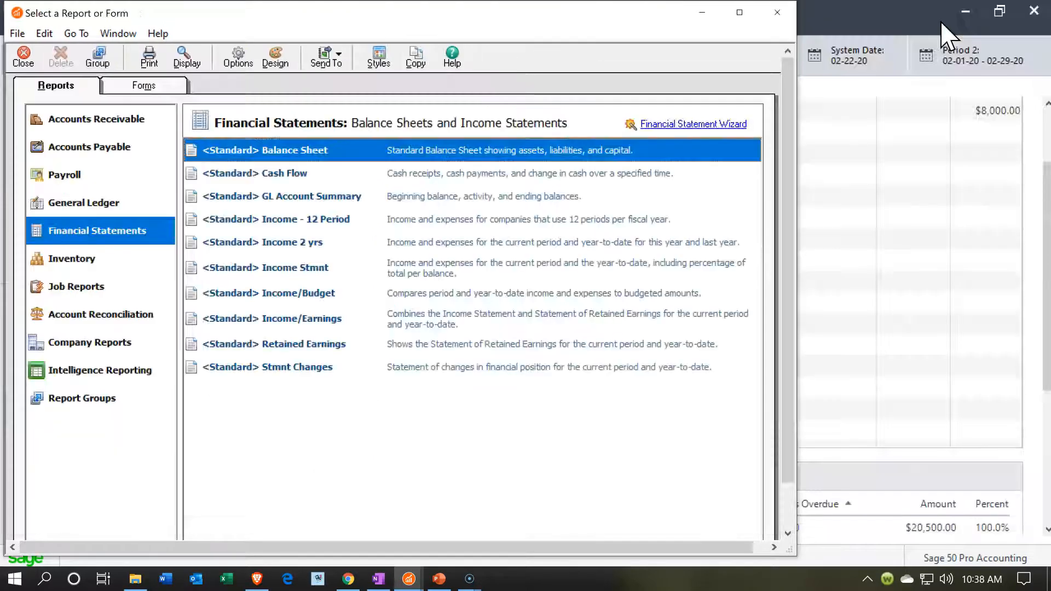
Step: Display the Aged Receivables report, examine the customer balances down to the report total, and close the report and the report selection
click(80, 128)
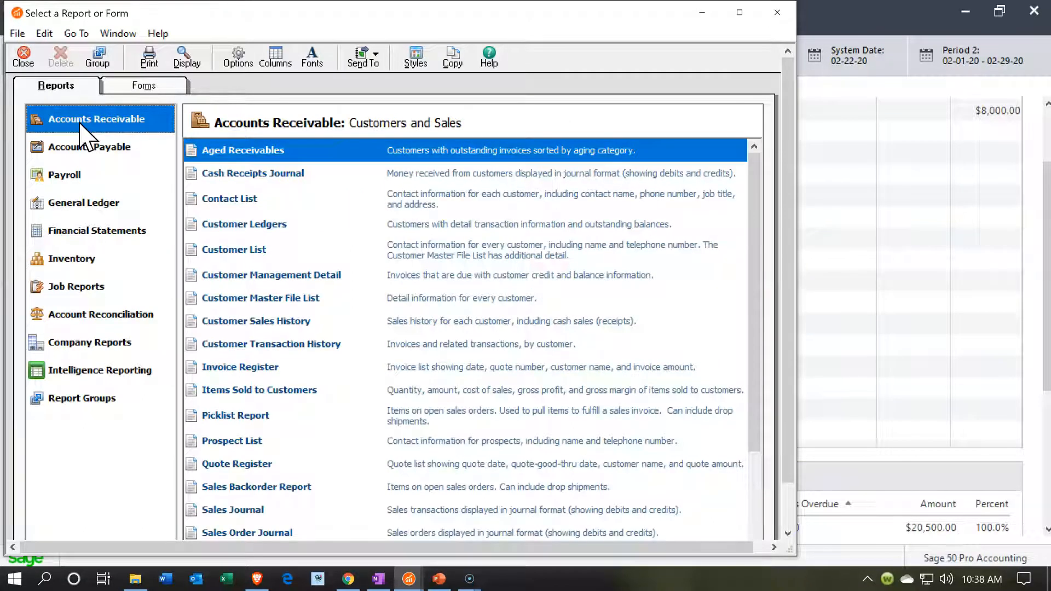
double_click(251, 147)
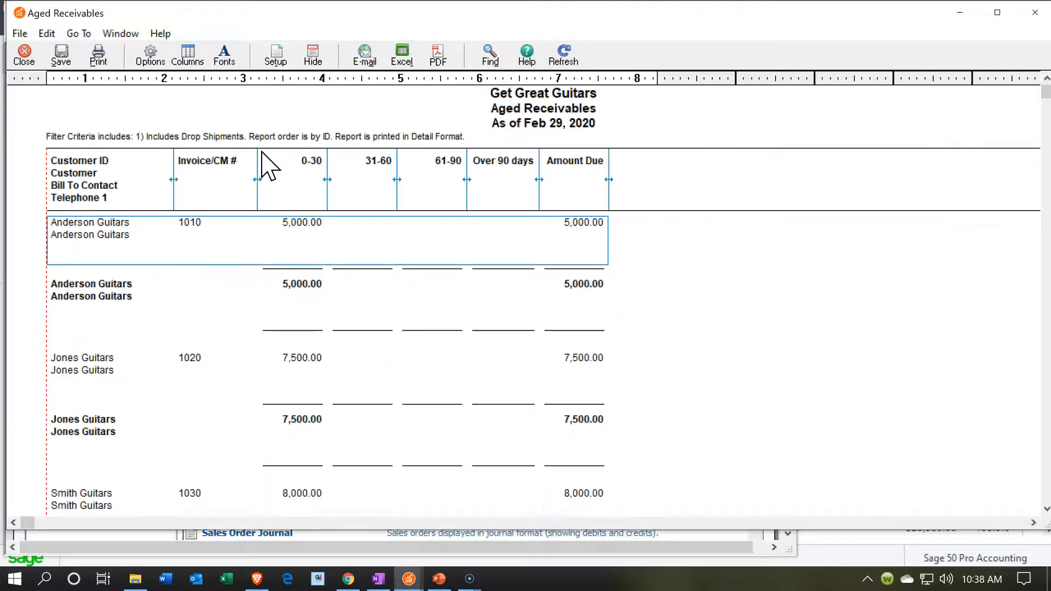
click(443, 277)
scroll(444, 278, down, 8)
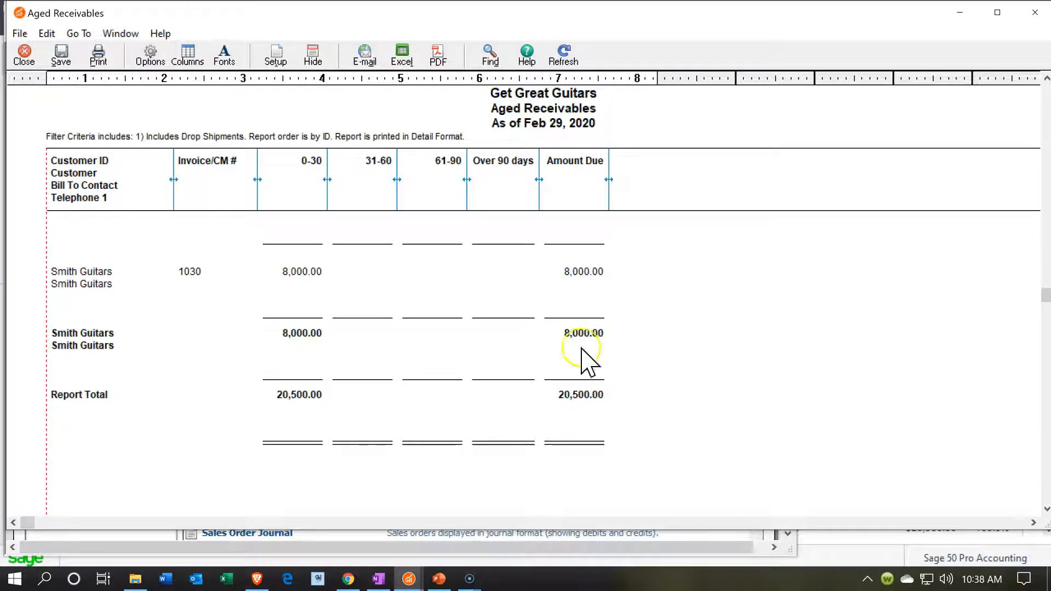
click(958, 15)
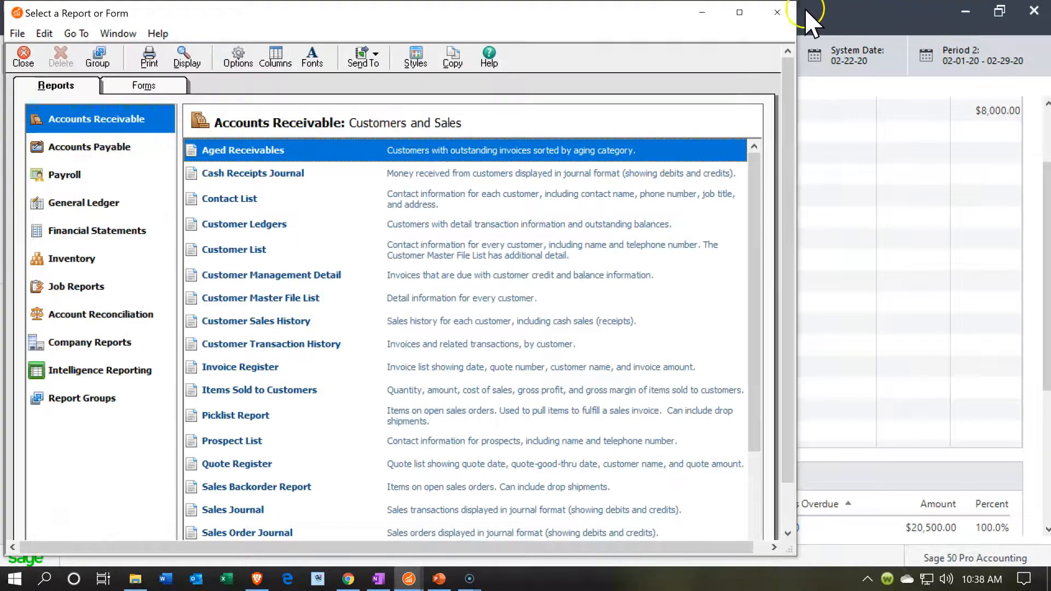
click(788, 14)
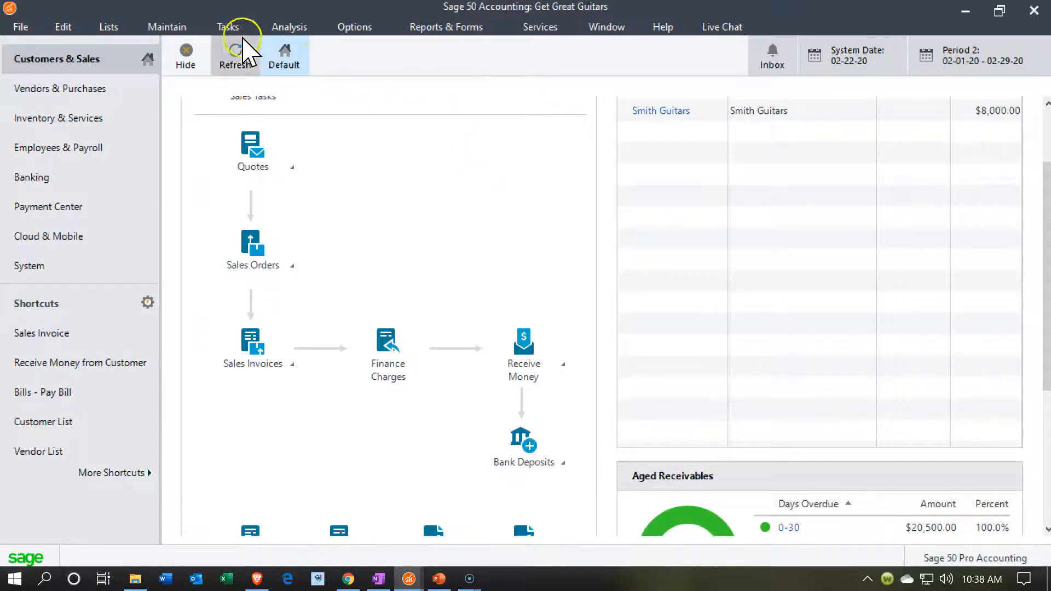
Step: Start a new general journal entry dated Dec 31, 2019, leaving it as a non-reversing transaction
click(221, 26)
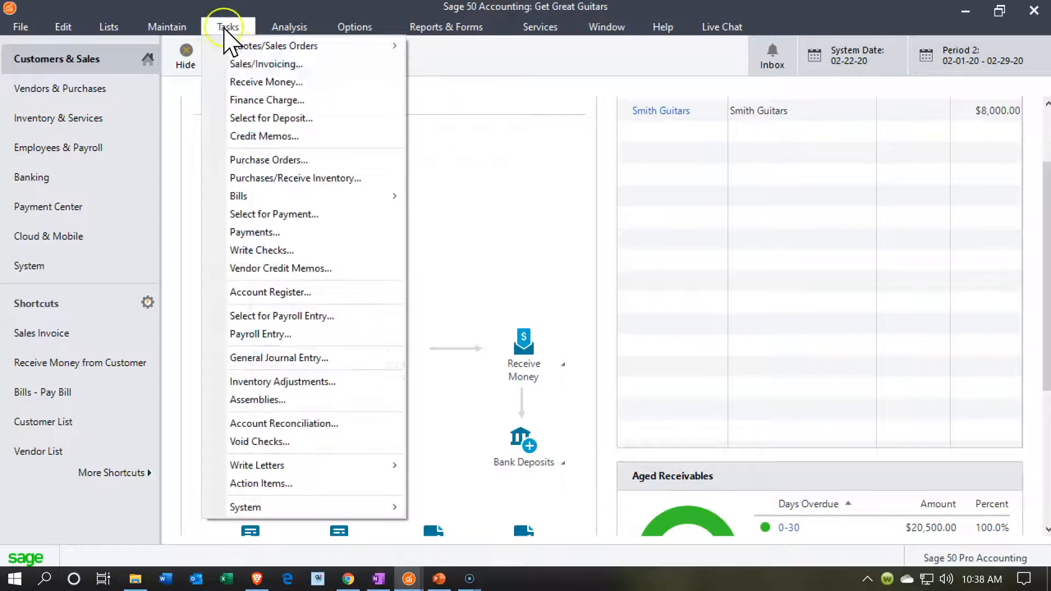
mouse_move(274, 194)
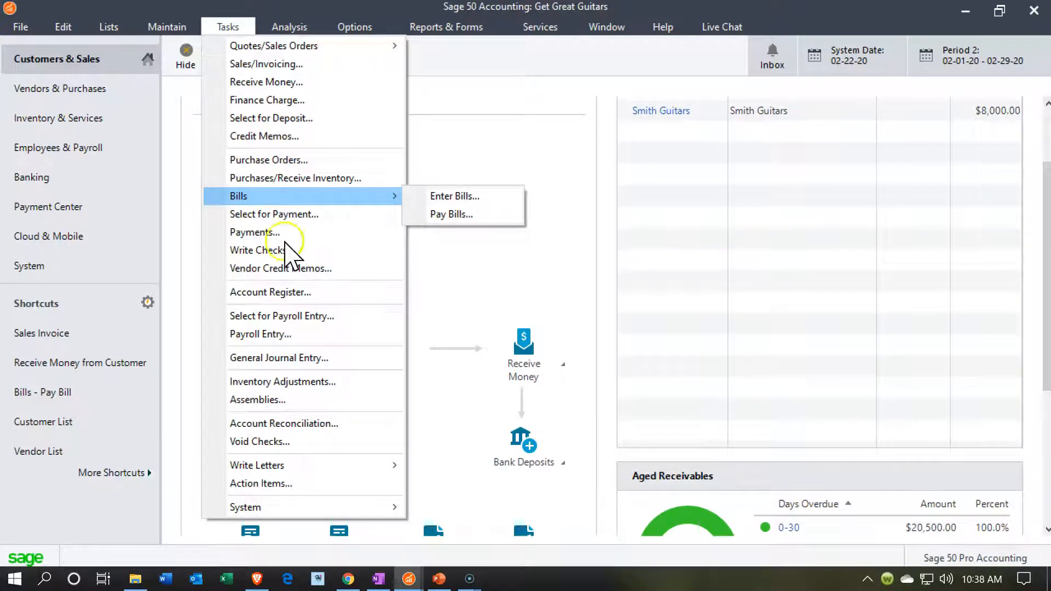
click(305, 357)
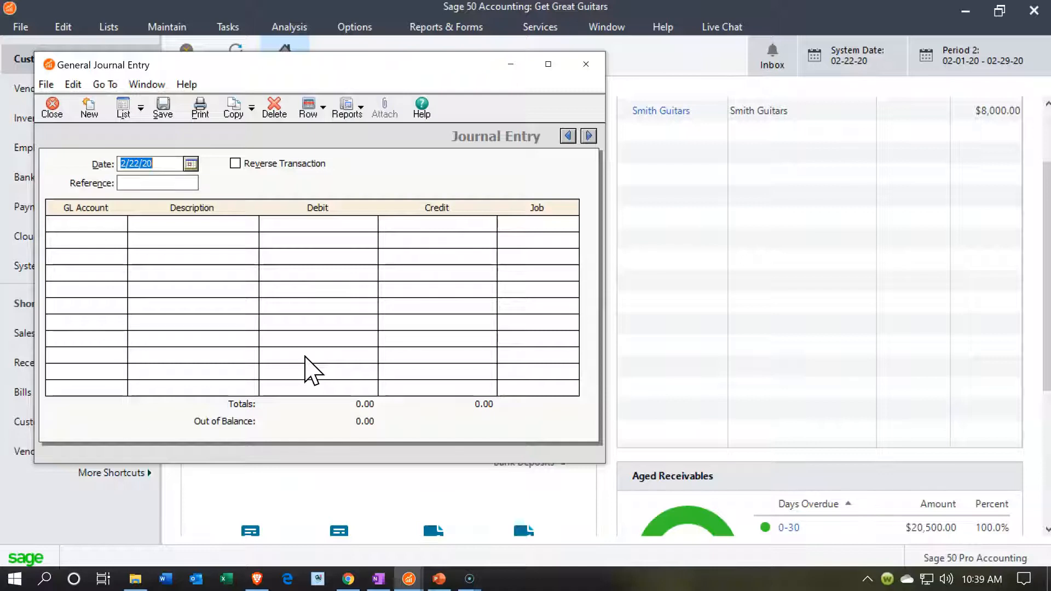
text(1)
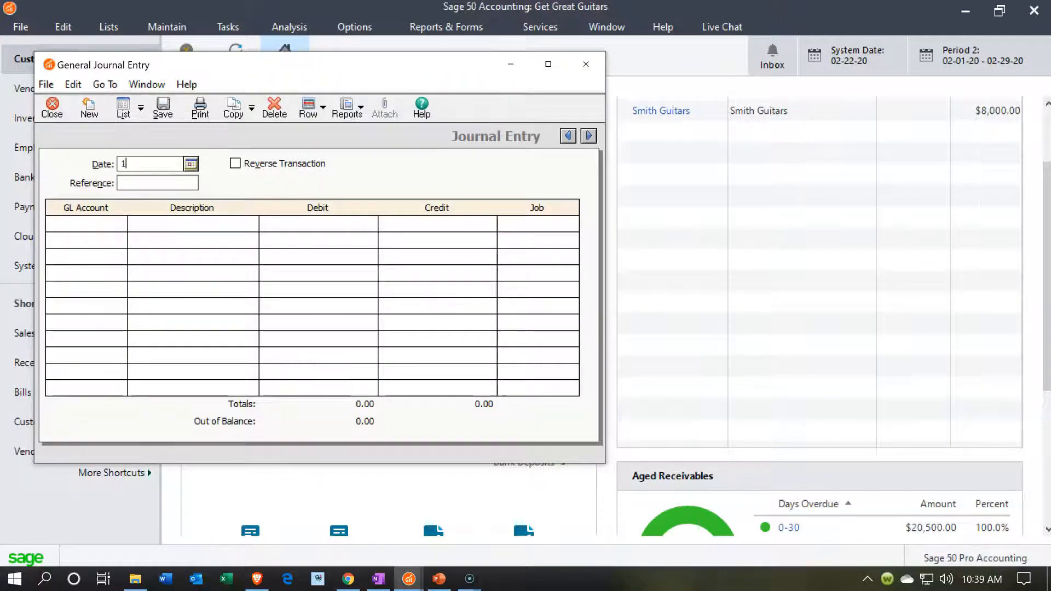
text(231)
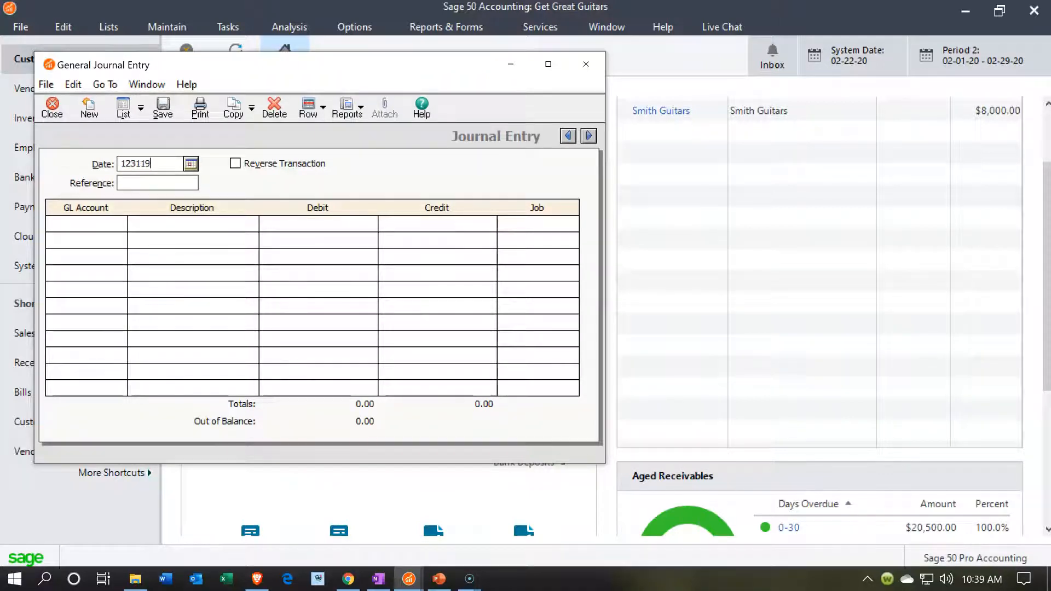
text(19)
key(Tab)
key(Tab)
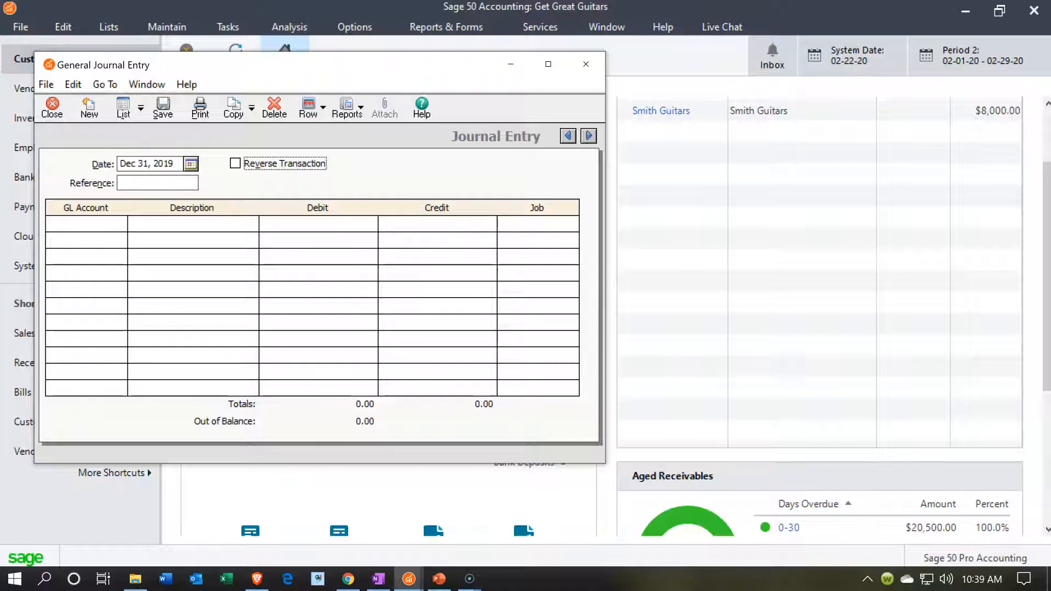
key(Tab)
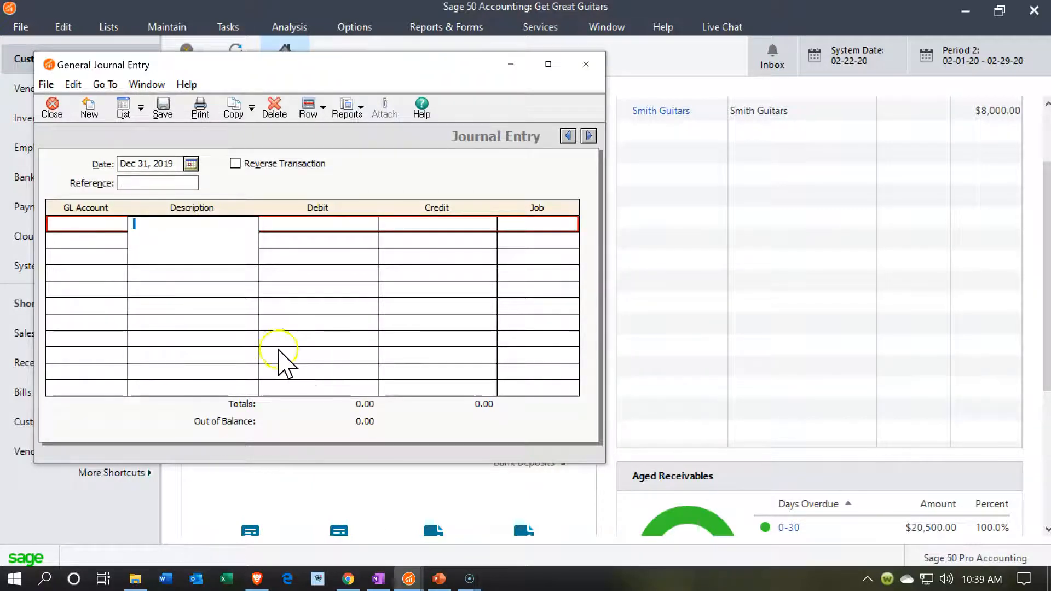
Step: Assign GL account 1100 Accounts Receivable to the first line of the journal entry
click(103, 221)
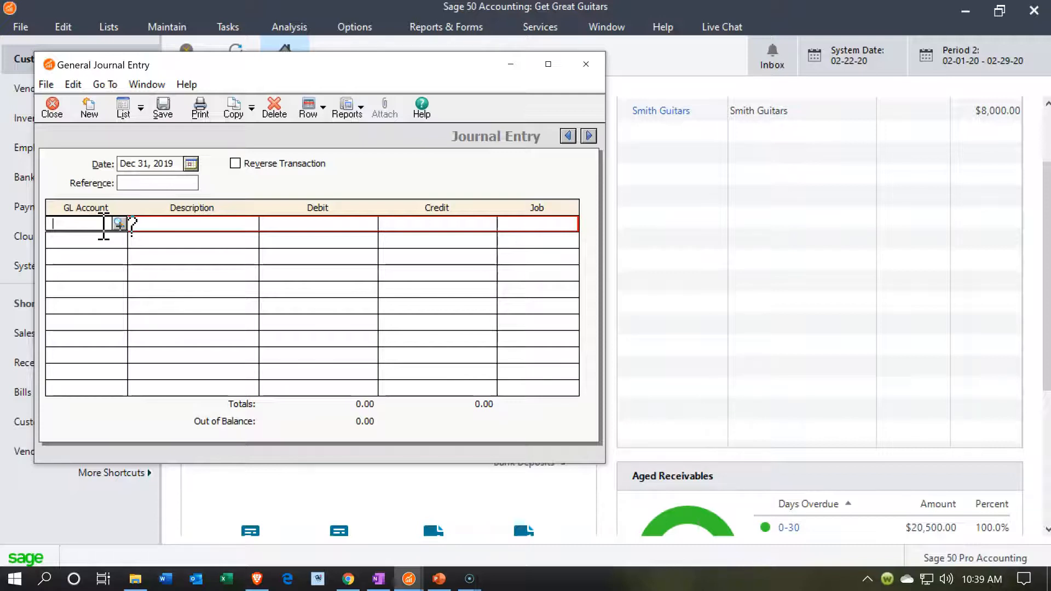
click(119, 223)
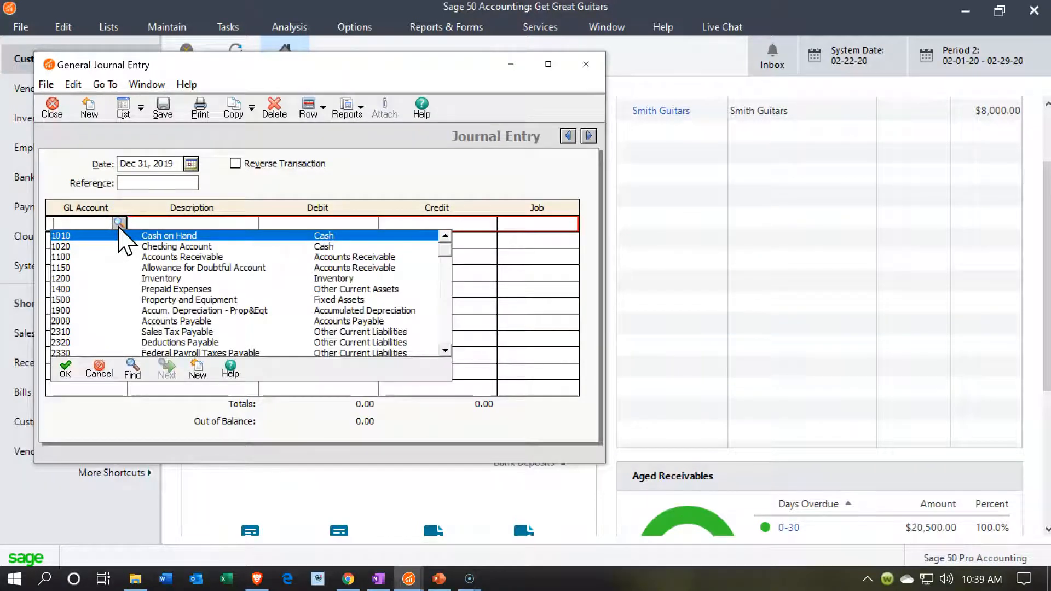
click(162, 239)
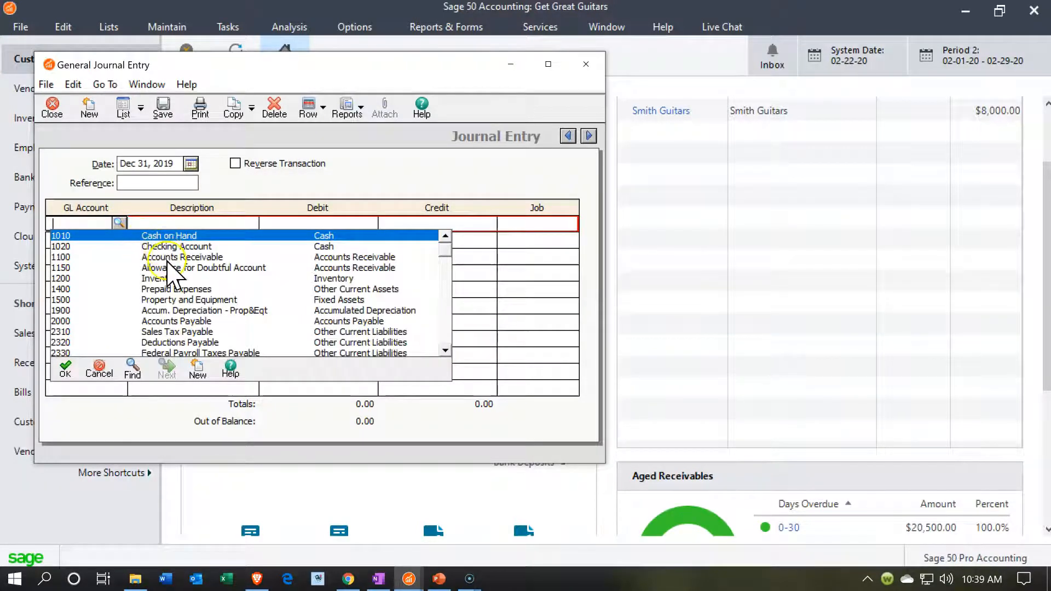
double_click(167, 257)
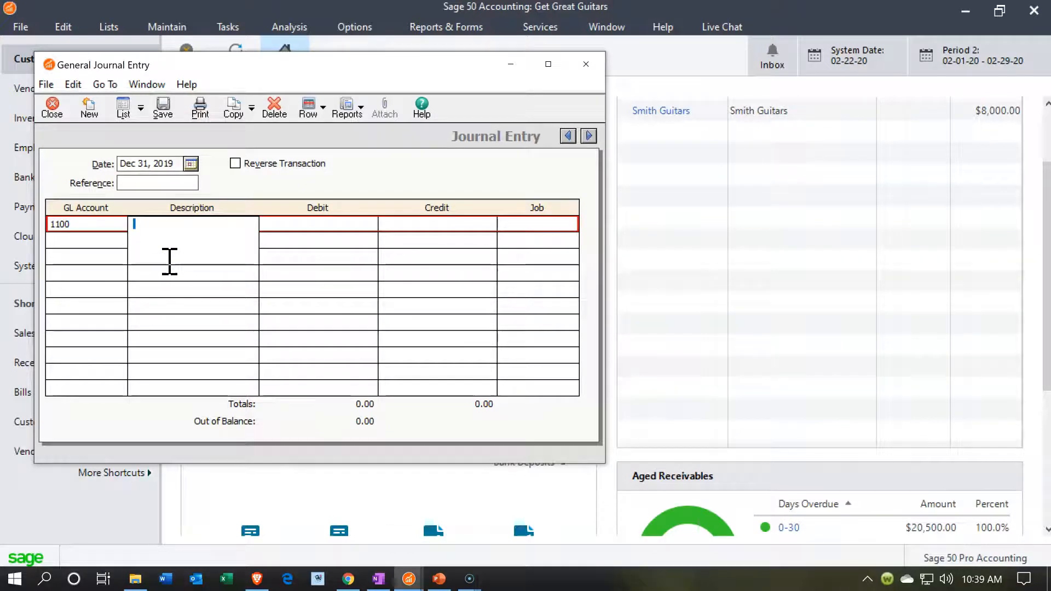
key(Tab)
click(168, 226)
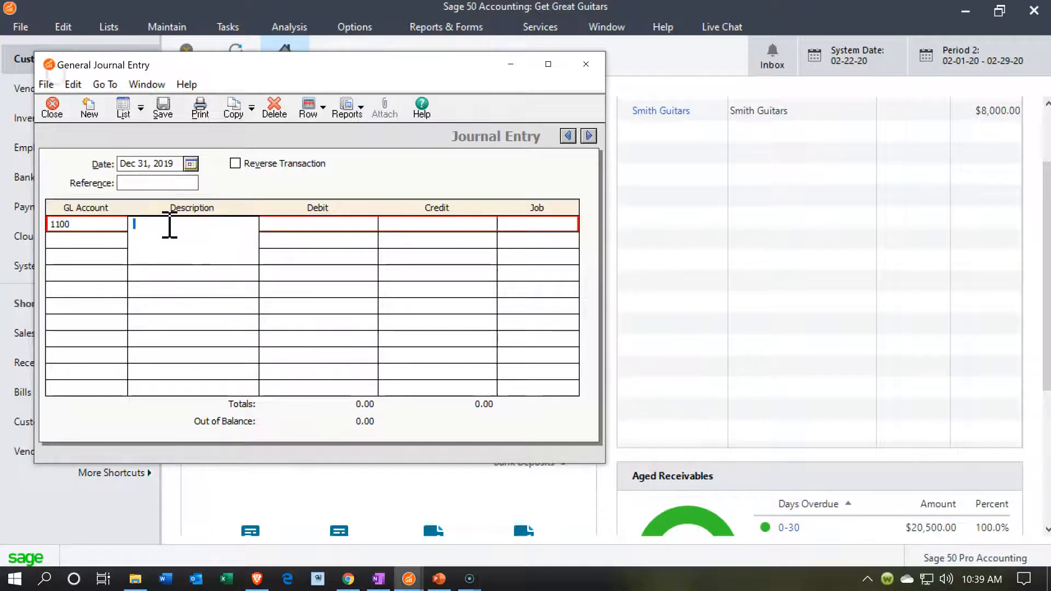
Step: Describe the first line as Beginning Balance, debit it 20,500, and continue to a second line
text(Beginning Bala nc)
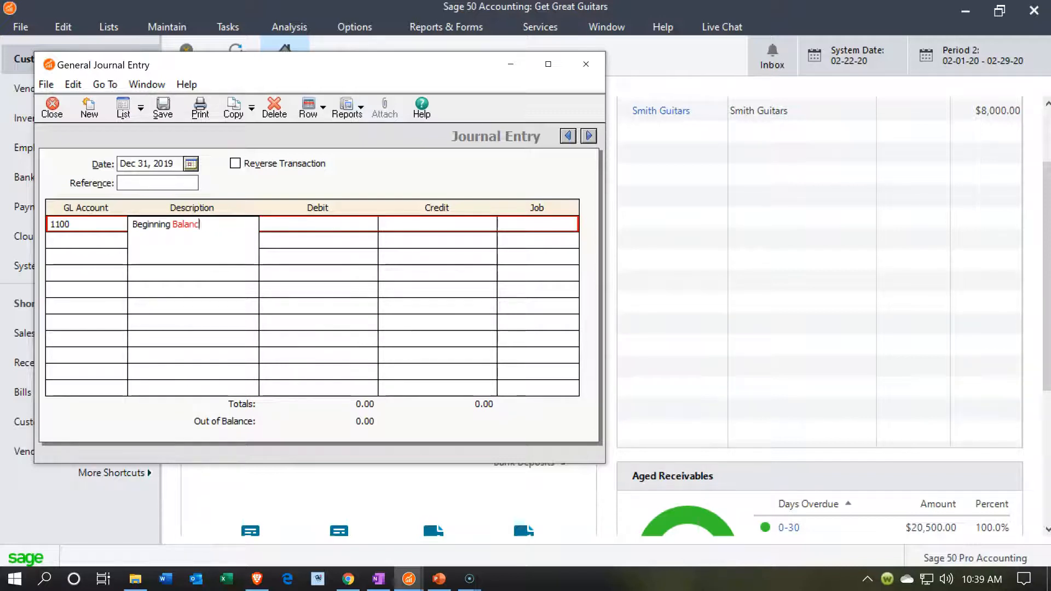
text(e)
key(Tab)
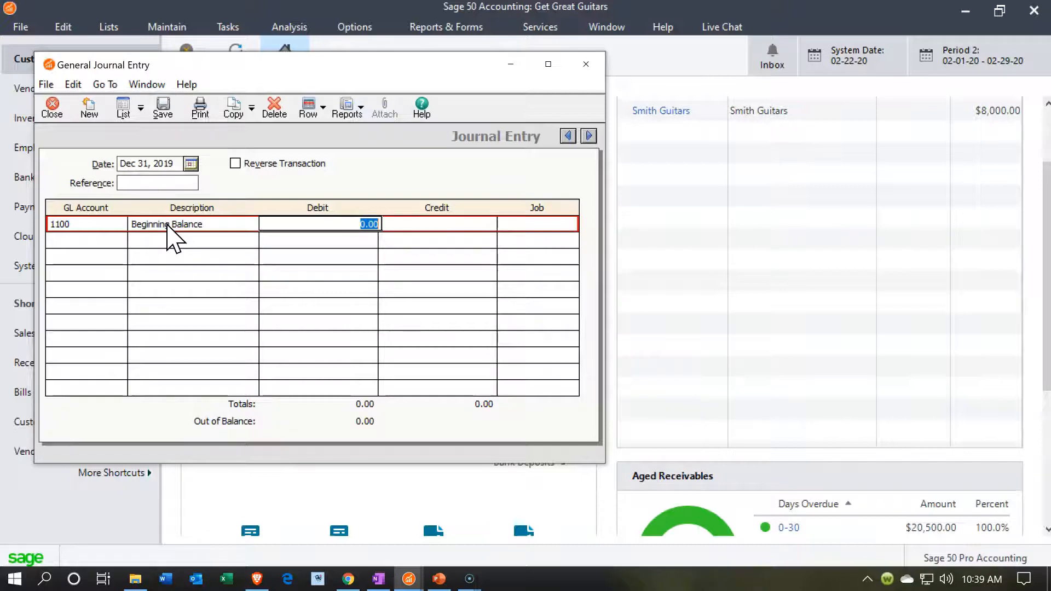
text(20,500)
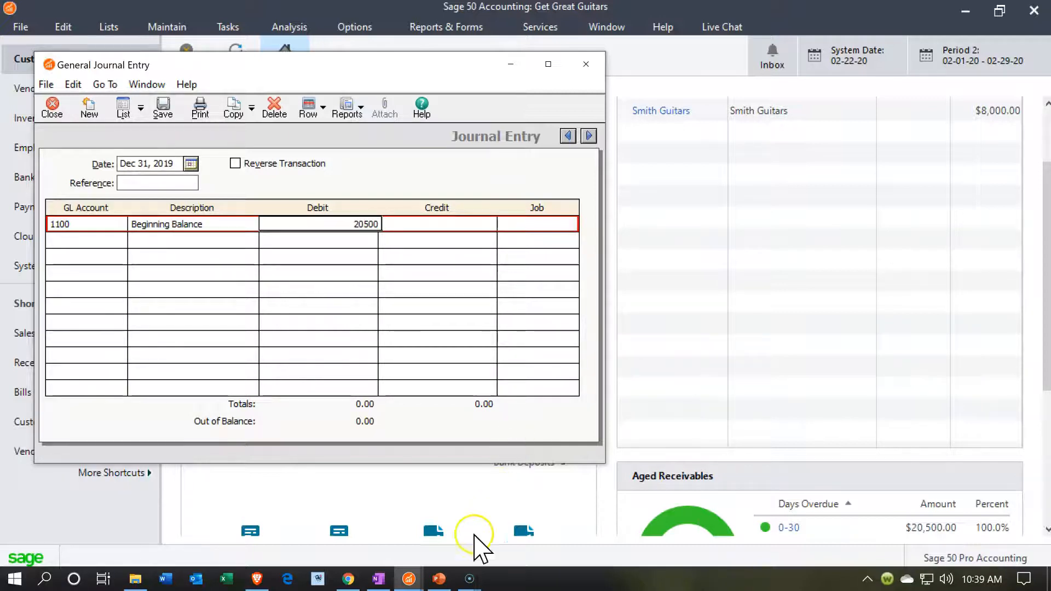
click(420, 584)
mouse_move(462, 540)
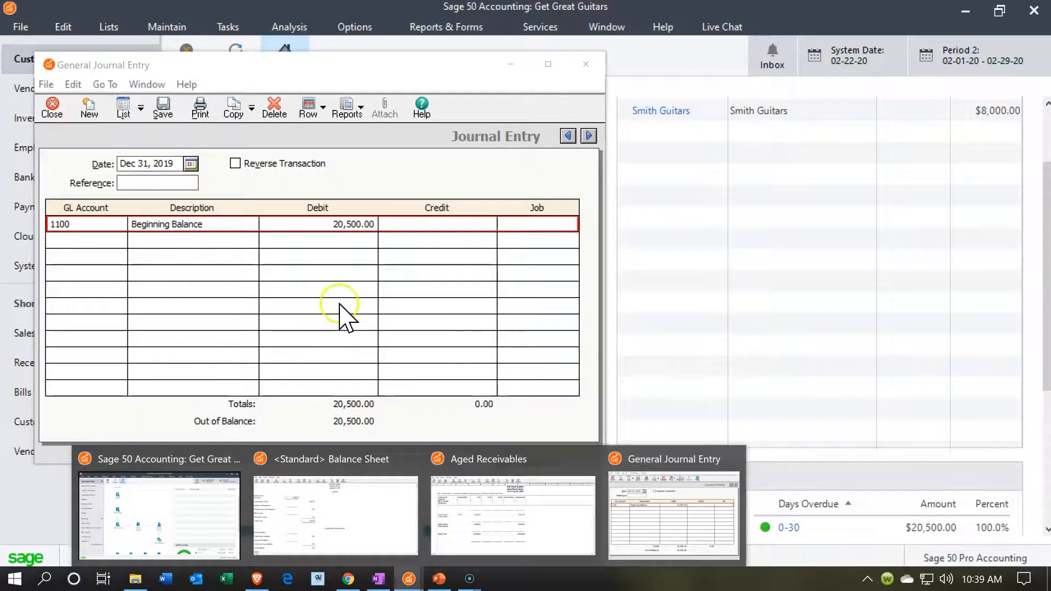
click(415, 225)
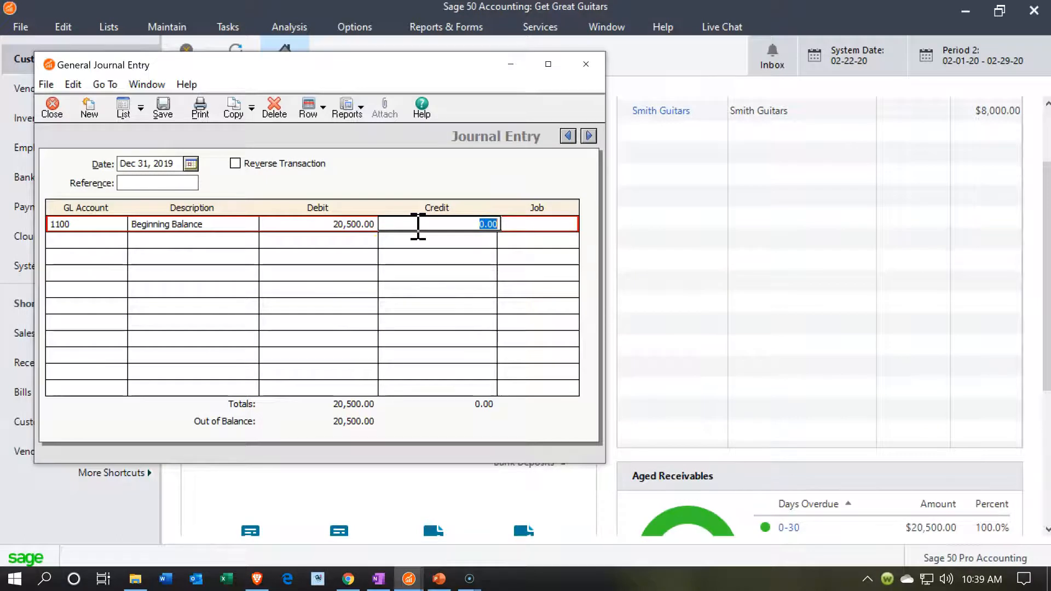
key(Tab)
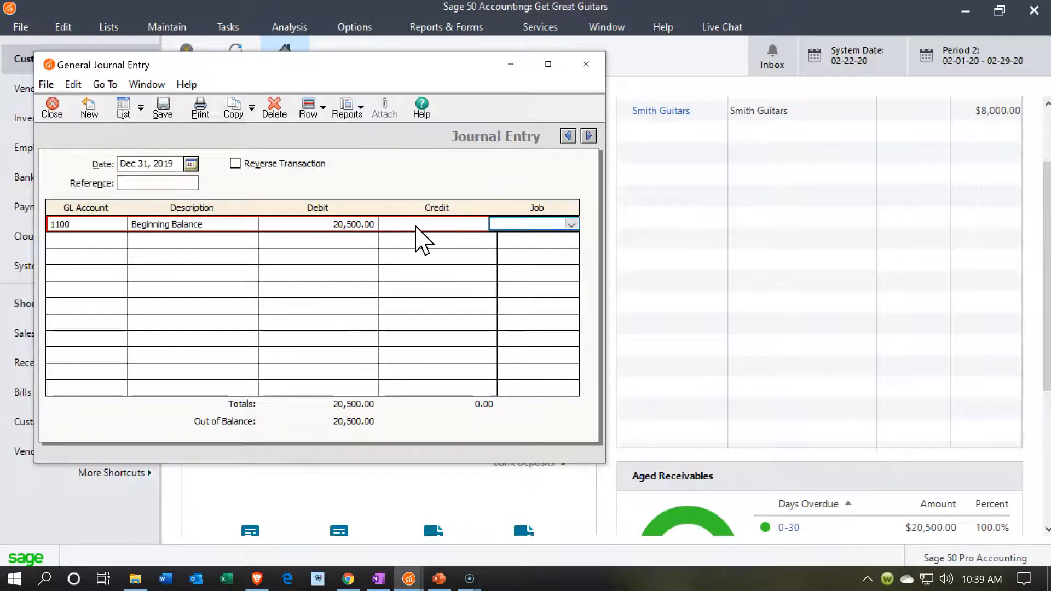
key(Tab)
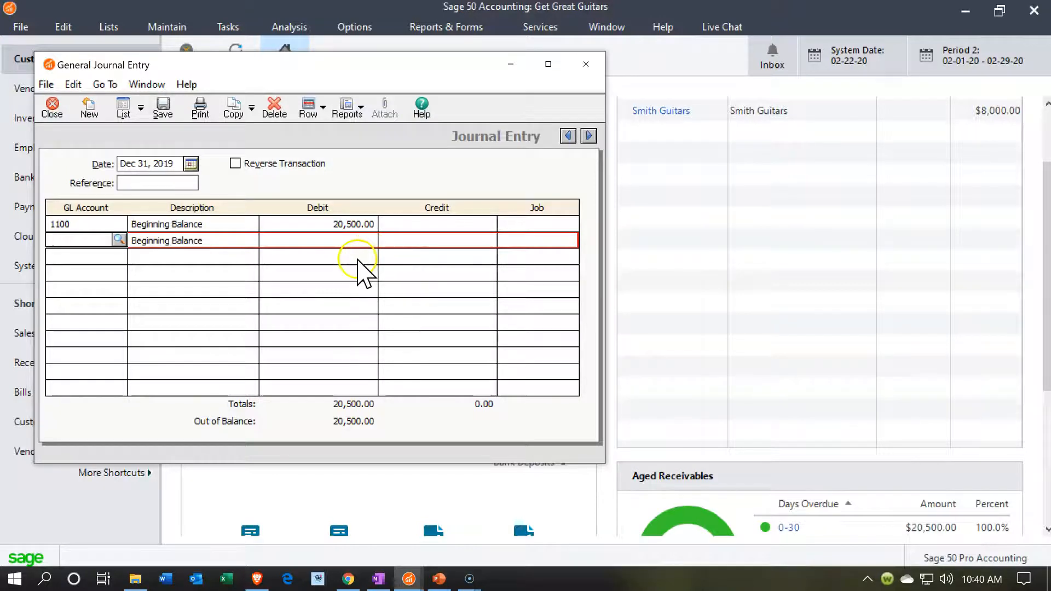
Step: Complete the second line with GL account 3910 Retained Earnings and a credit of 20,500, keeping the Beginning Balance description
click(116, 241)
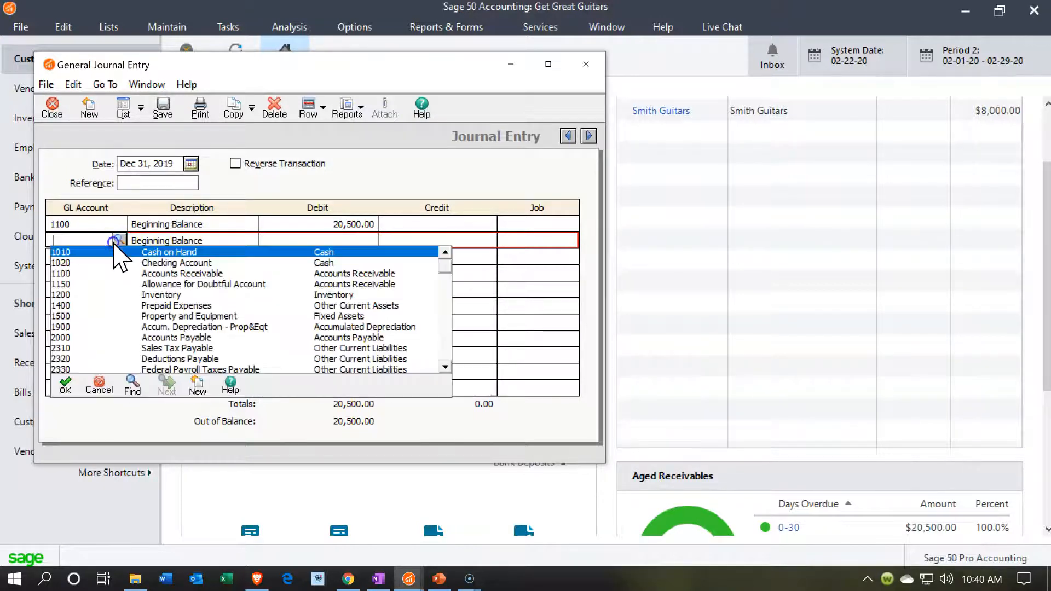
scroll(233, 324, down, 1)
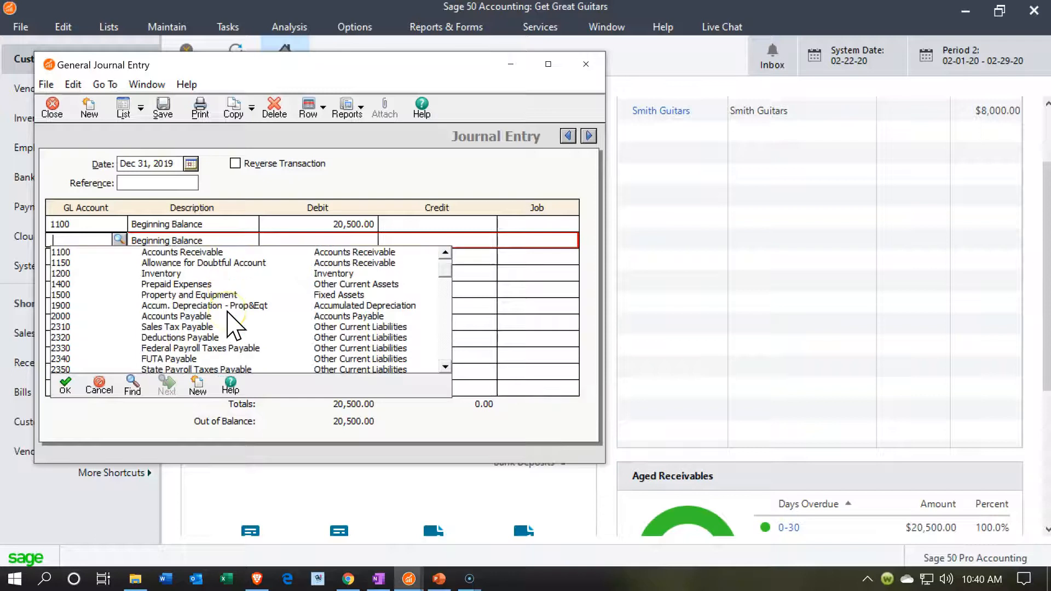
scroll(233, 324, down, 5)
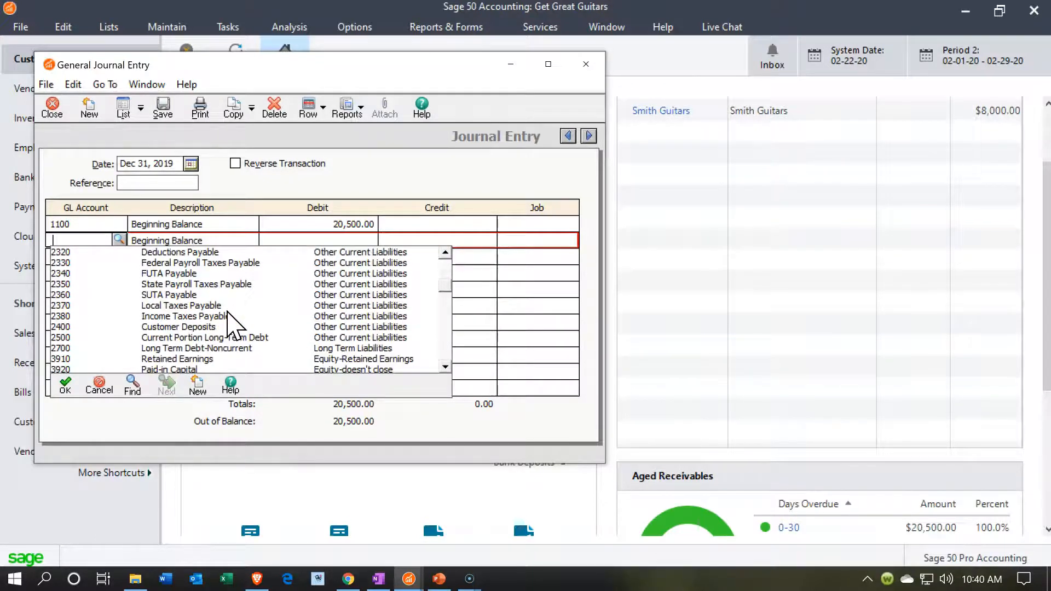
scroll(365, 326, down, 1)
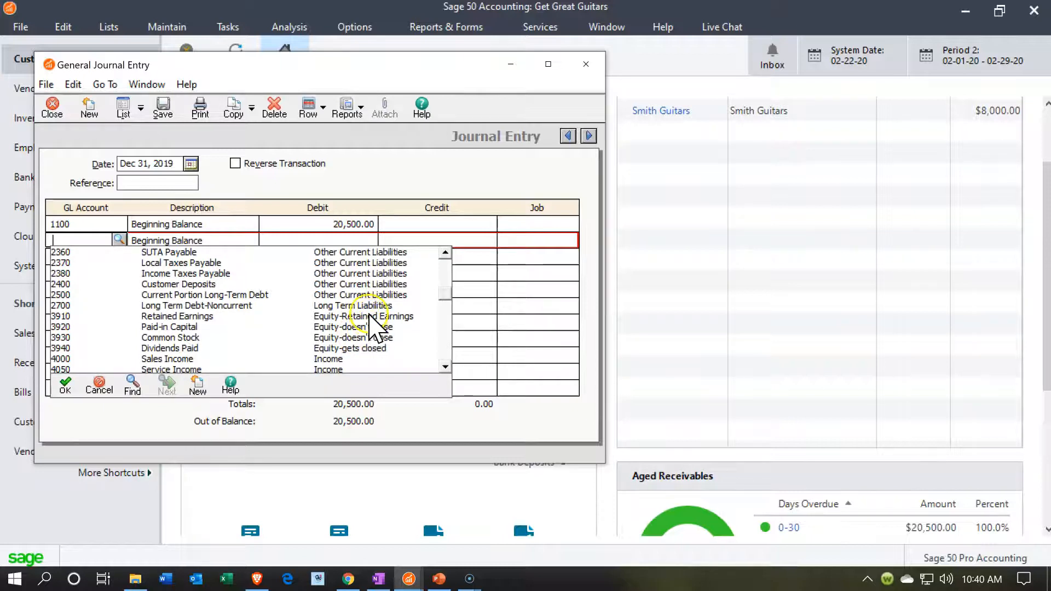
double_click(370, 316)
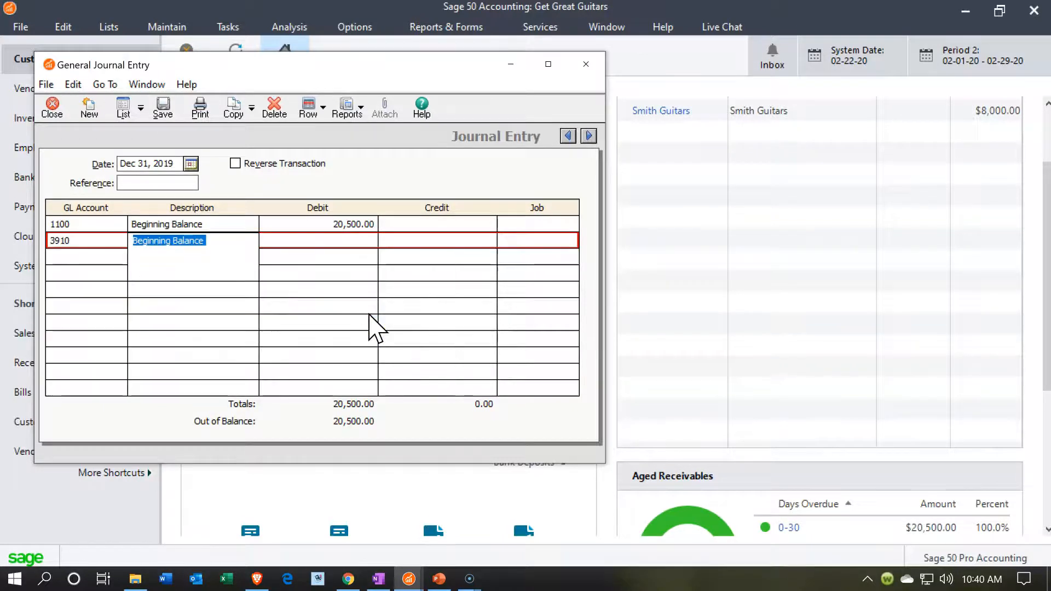
key(Tab)
key(Tab)
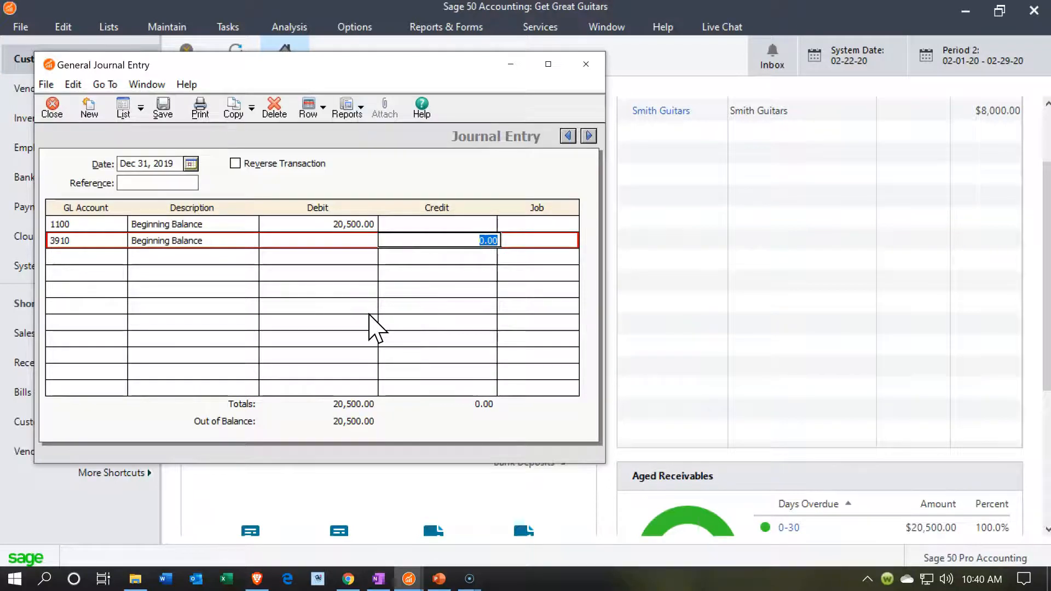
text(20500)
key(Tab)
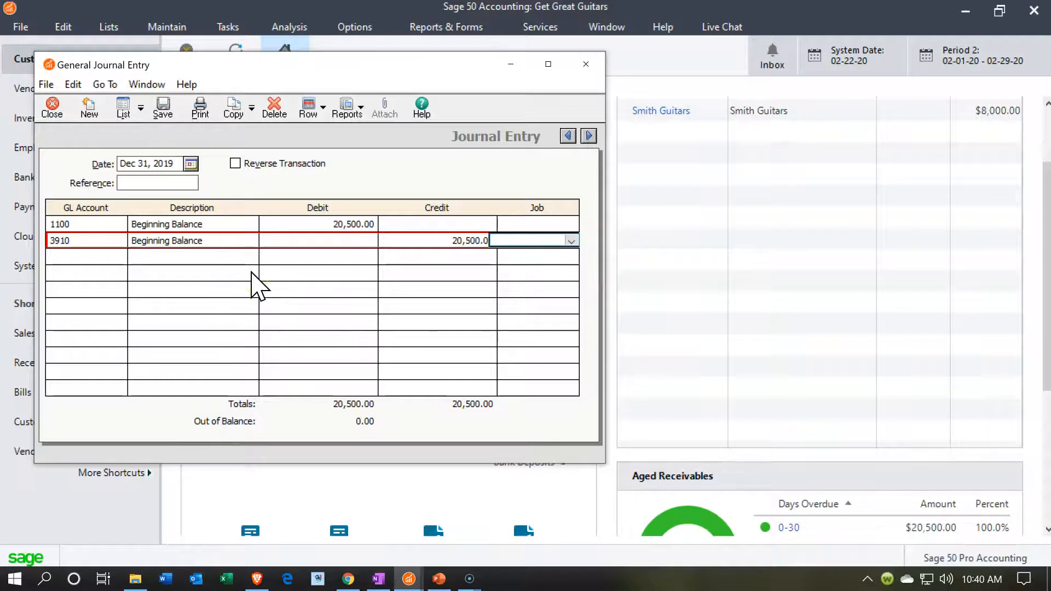
Step: Try to save the journal entry as dated, and change its date to Jan 1, 2020
click(165, 114)
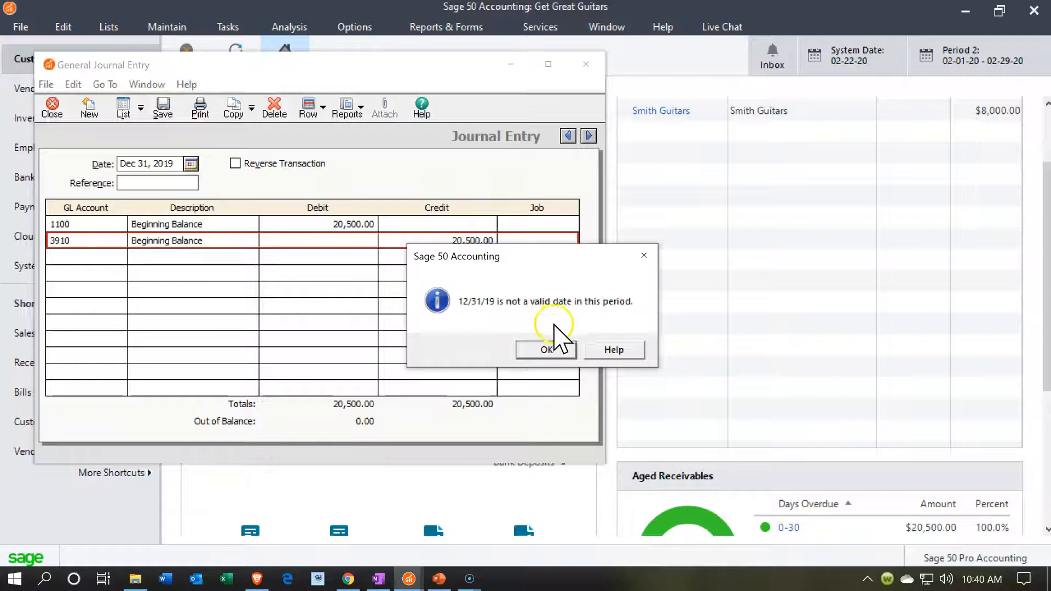
click(548, 351)
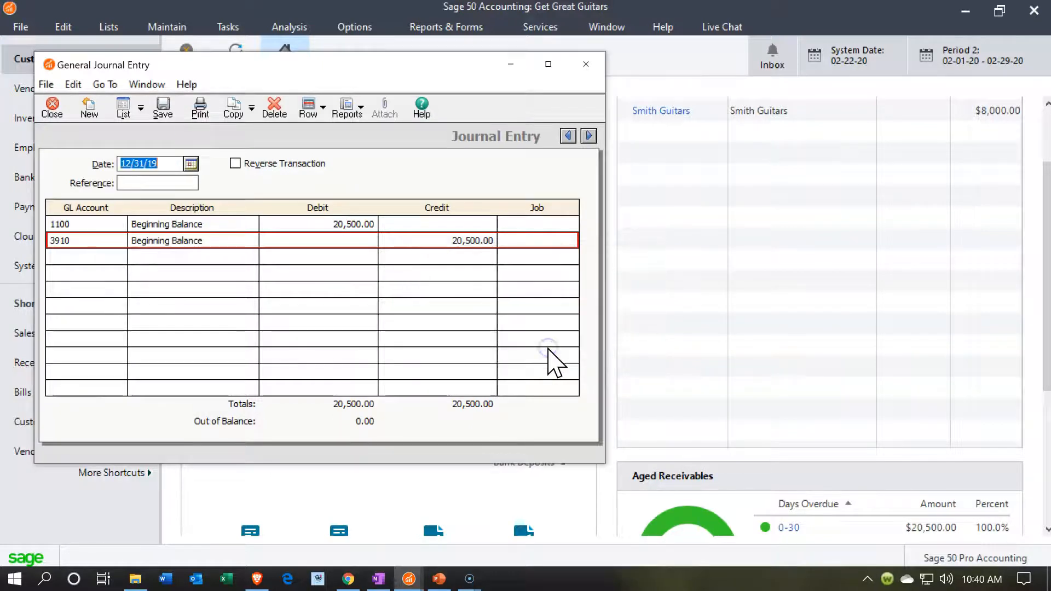
click(192, 164)
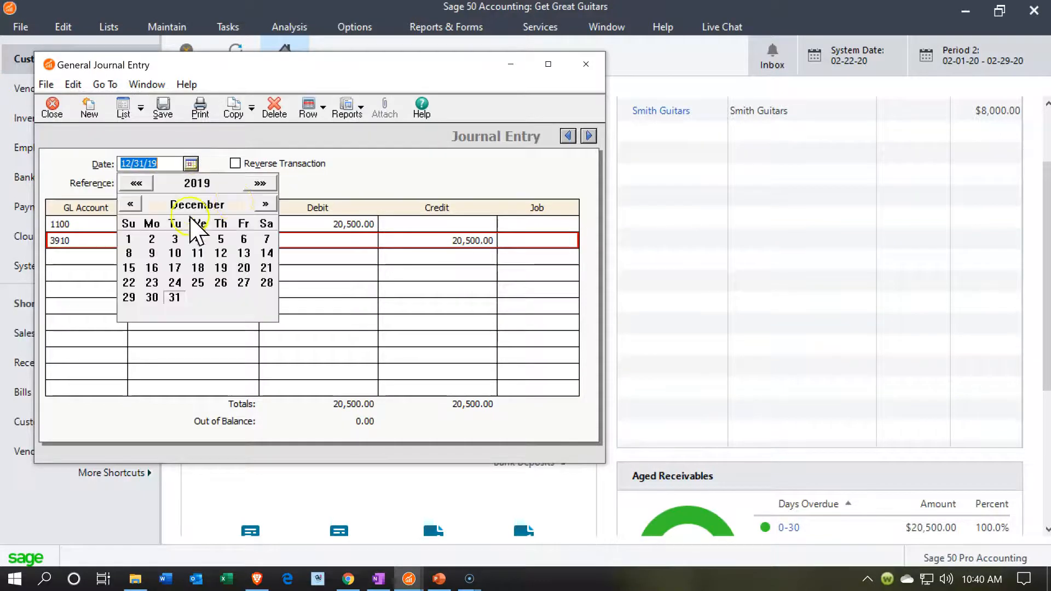
click(260, 184)
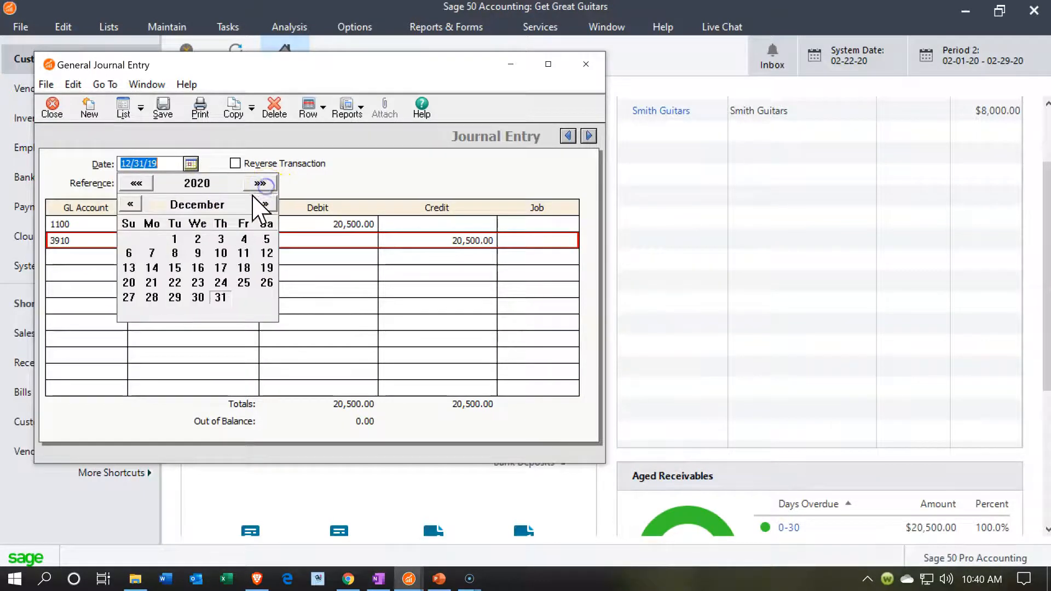
click(130, 204)
click(130, 204)
click(130, 204)
click(130, 205)
click(129, 205)
click(130, 204)
click(130, 204)
click(130, 204)
click(129, 204)
click(129, 204)
click(130, 205)
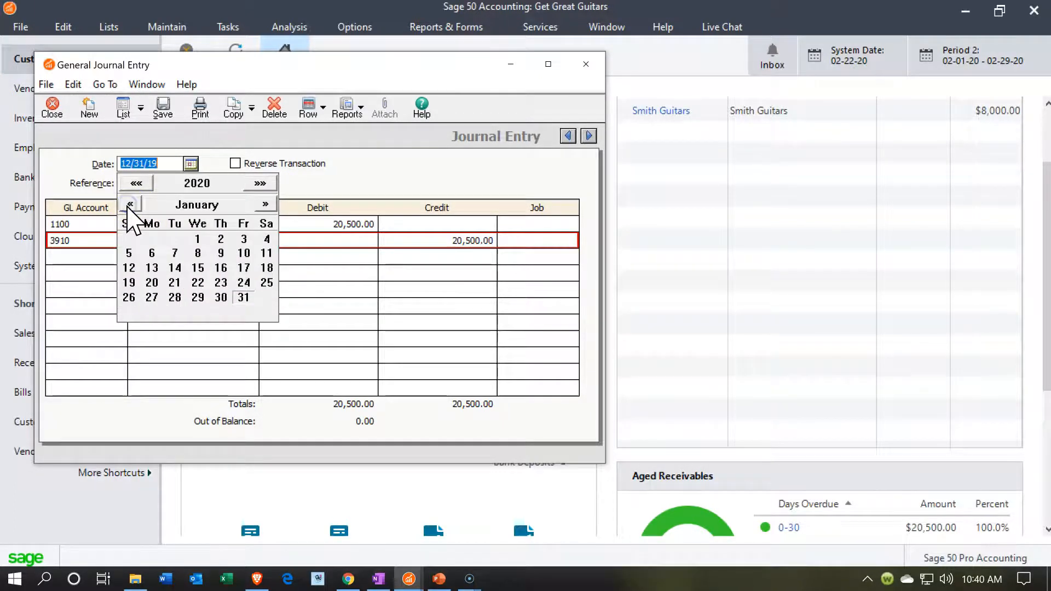
click(198, 239)
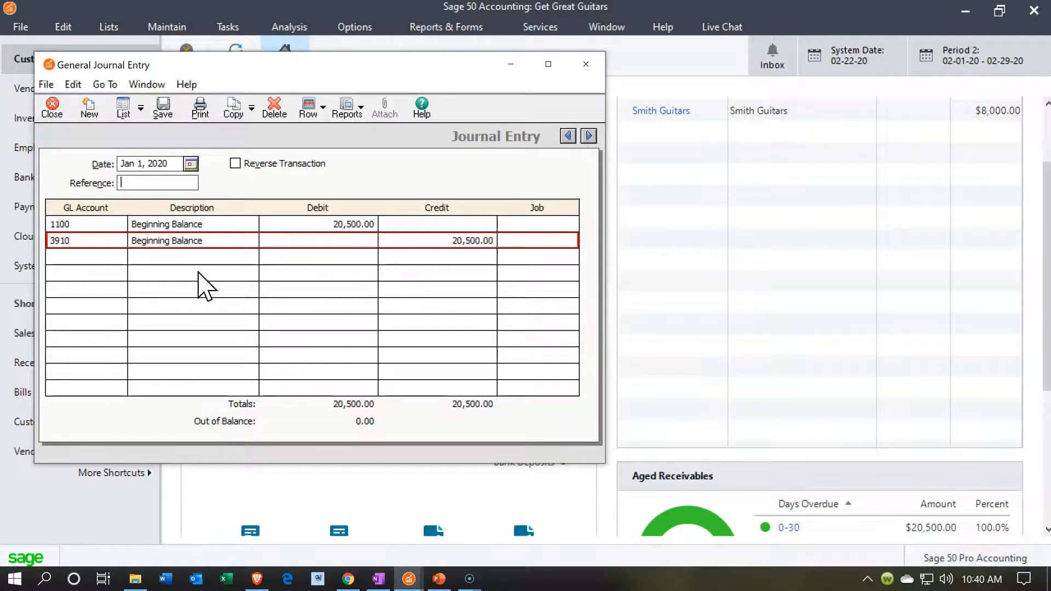
Step: Save the journal entry, accepting a date outside the current period, and close the General Journal Entry window
click(163, 110)
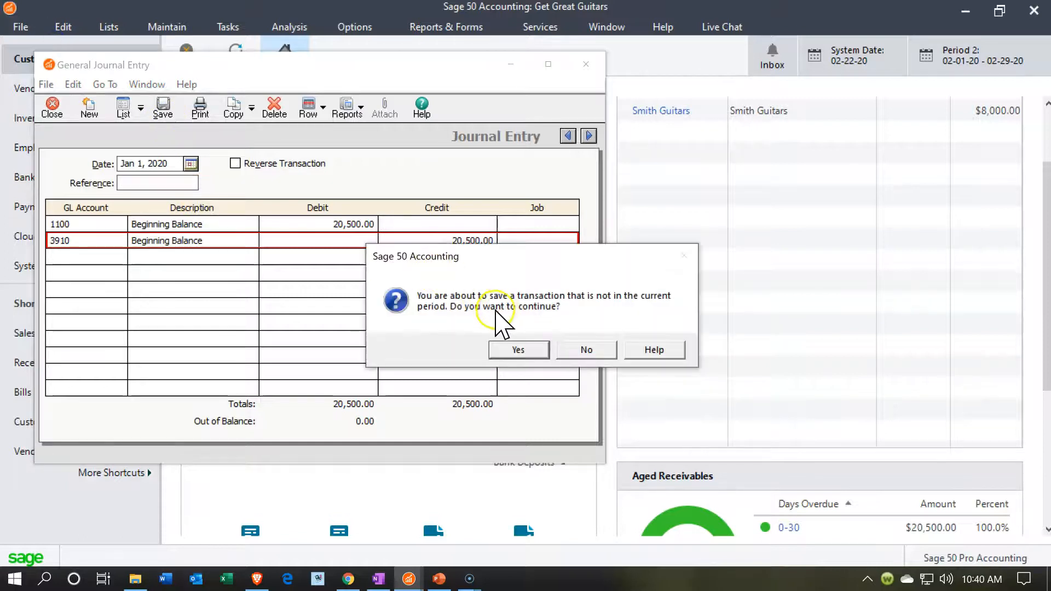
click(515, 346)
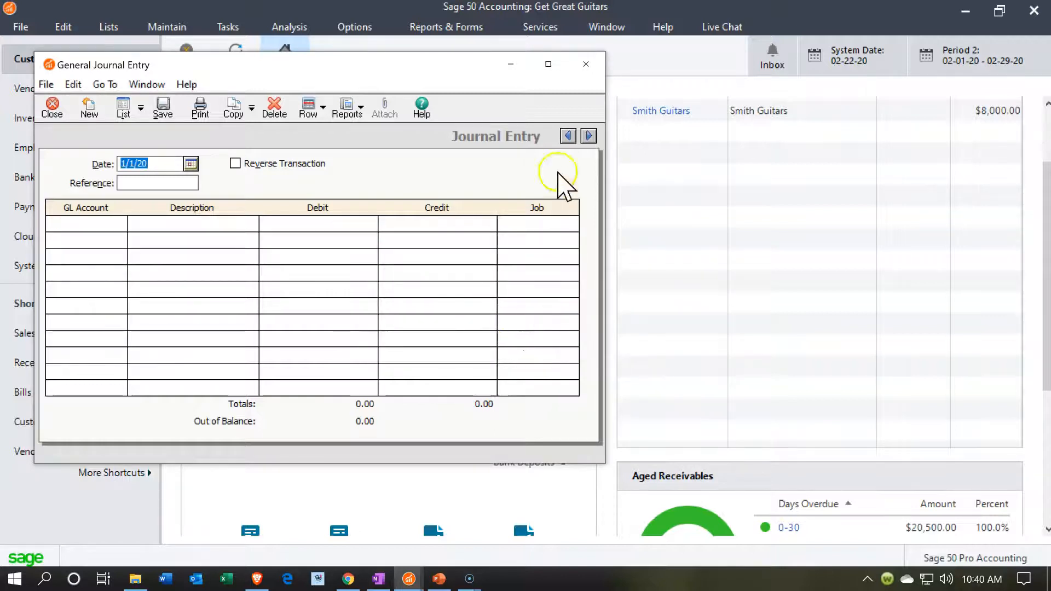
click(587, 68)
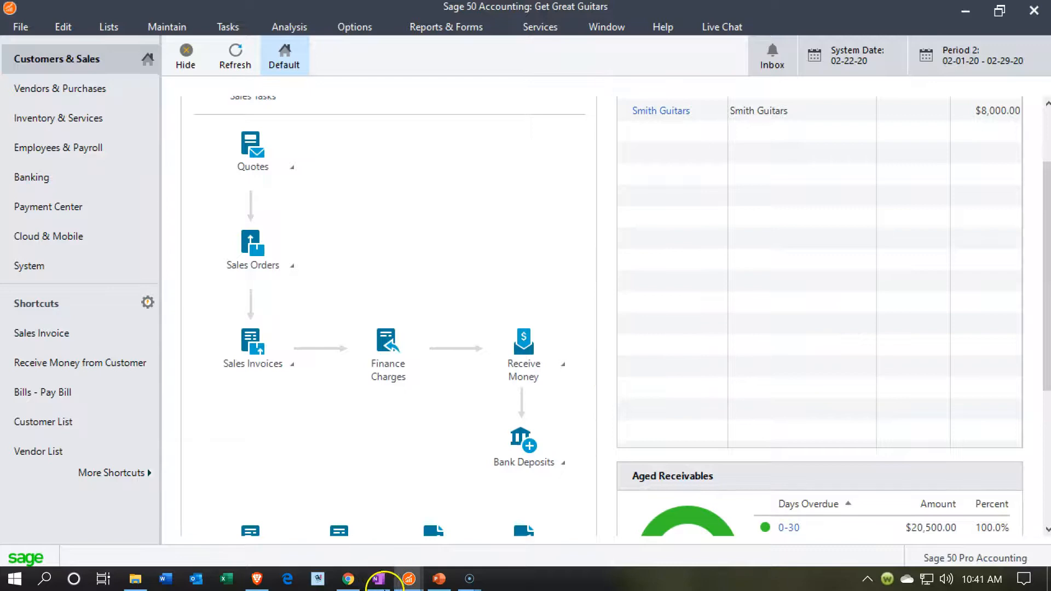
Step: Refresh the Balance Sheet, trace Accounts Receivable through the General Ledger to its journal entry, and return to the Balance Sheet
mouse_move(410, 575)
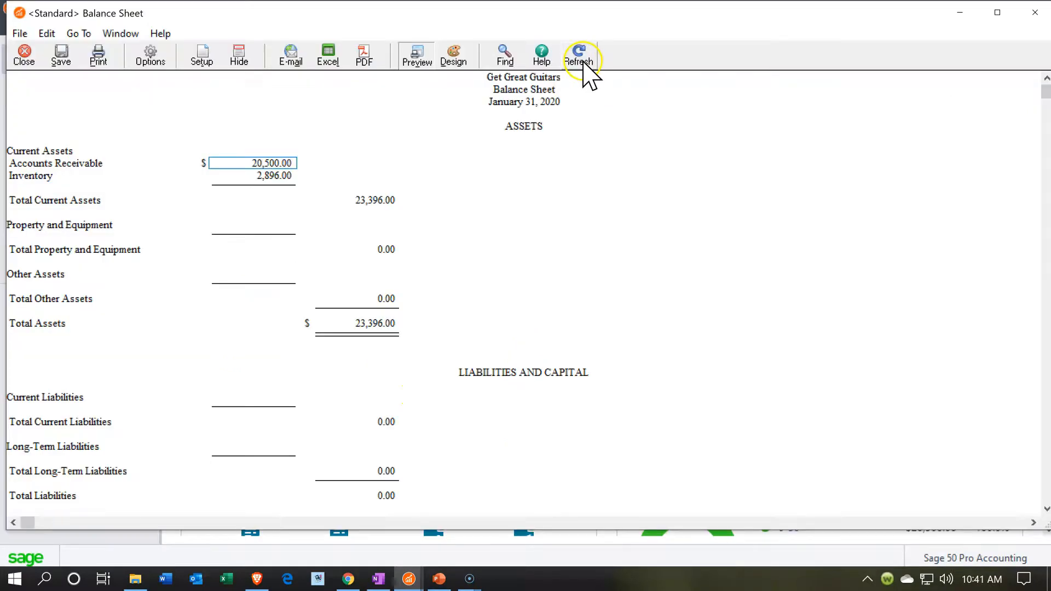
click(582, 59)
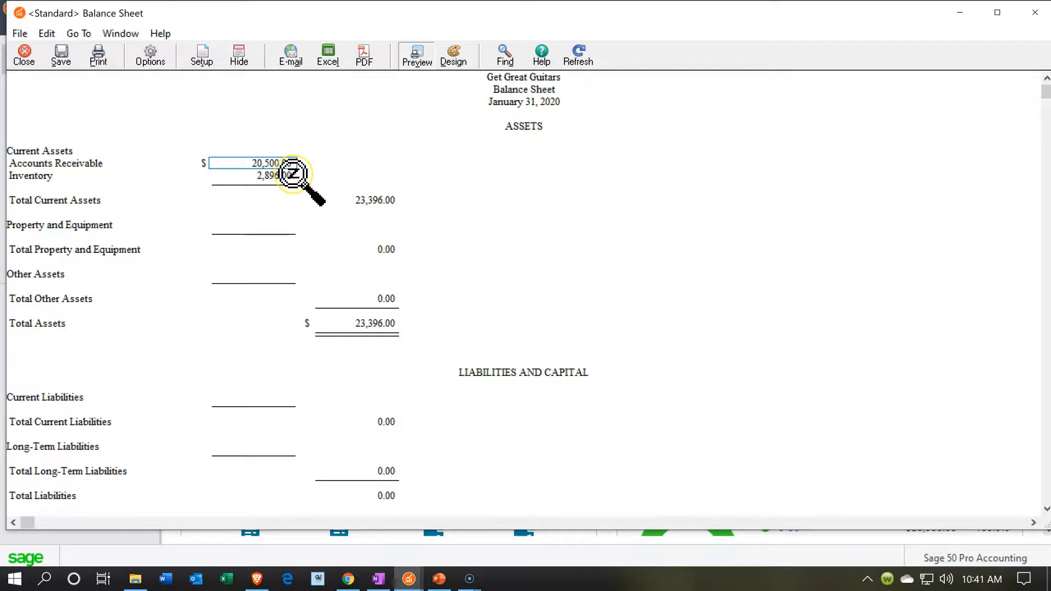
double_click(267, 162)
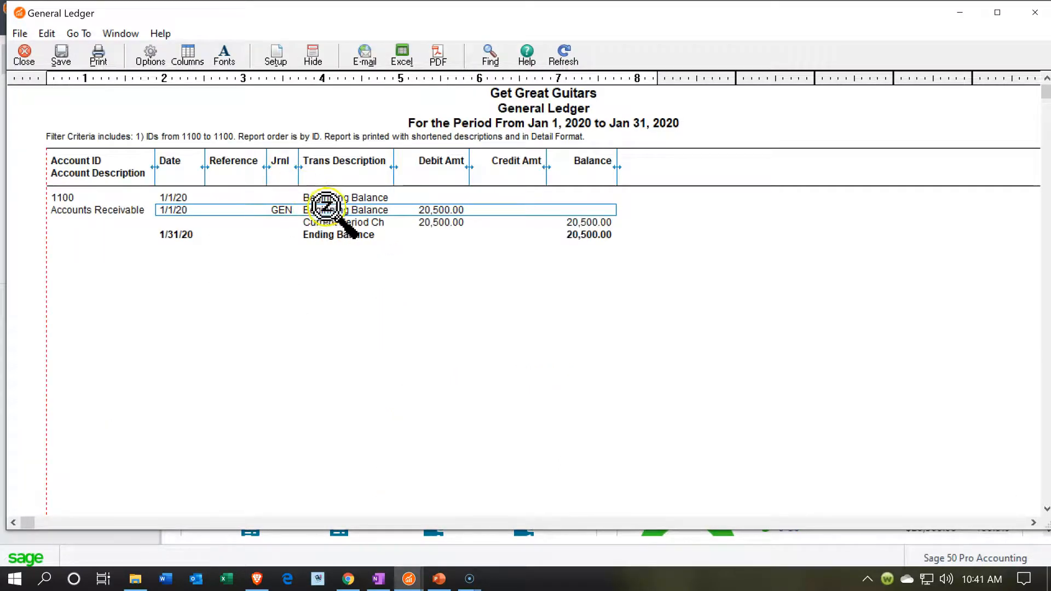
double_click(370, 208)
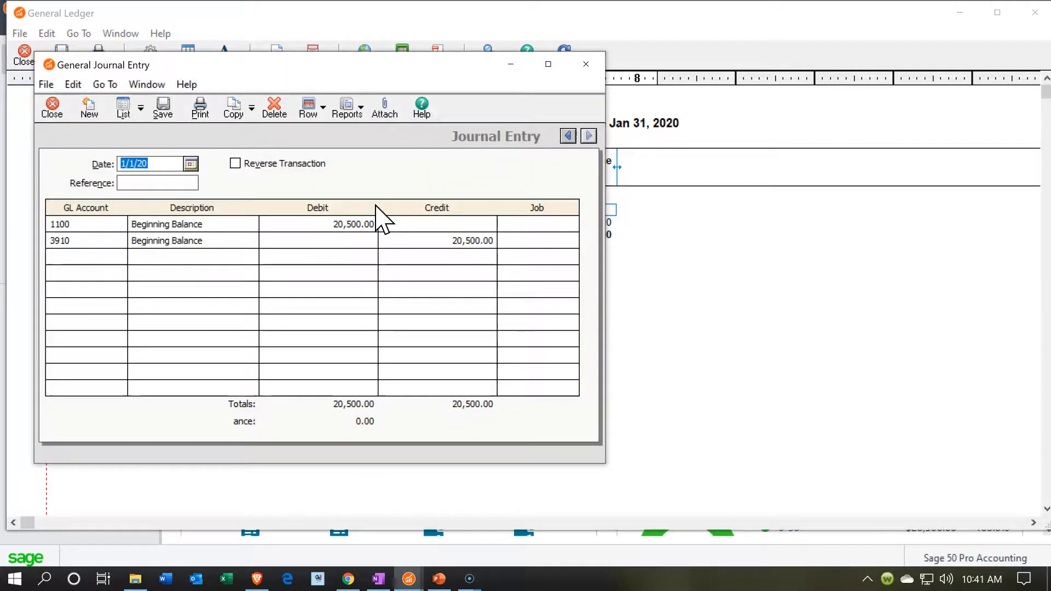
click(196, 23)
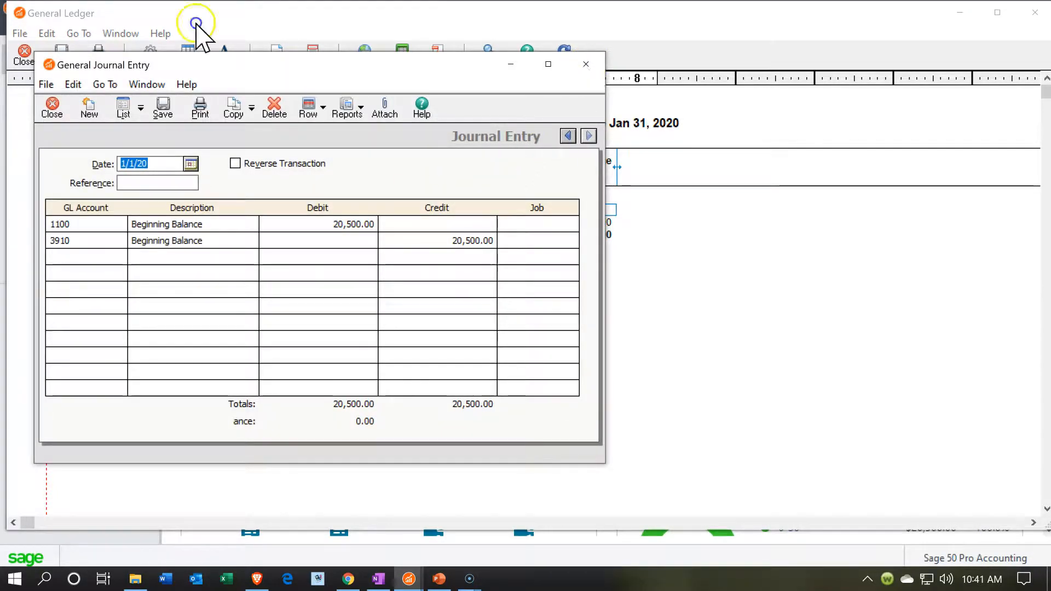
click(585, 64)
click(1029, 13)
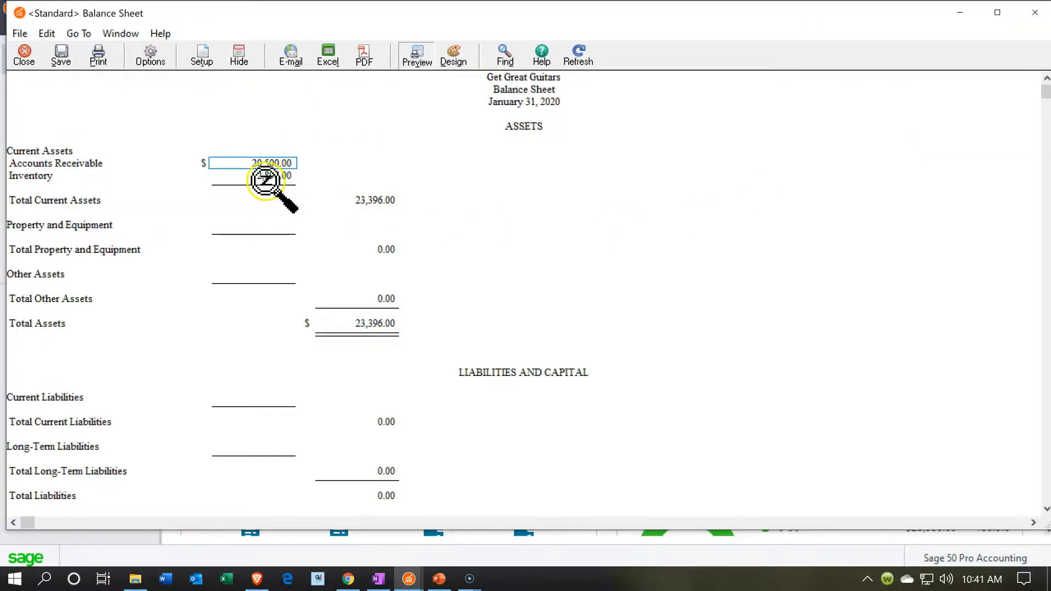
Step: Switch to the open Aged Receivables report and examine the customer balances down to the report total
click(405, 576)
click(570, 525)
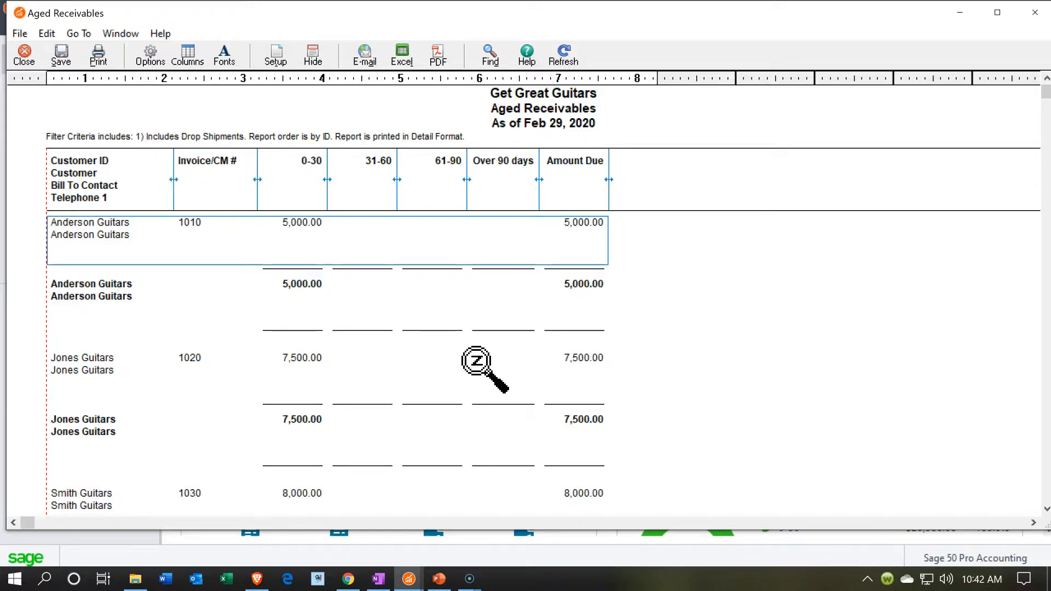
scroll(477, 363, down, 3)
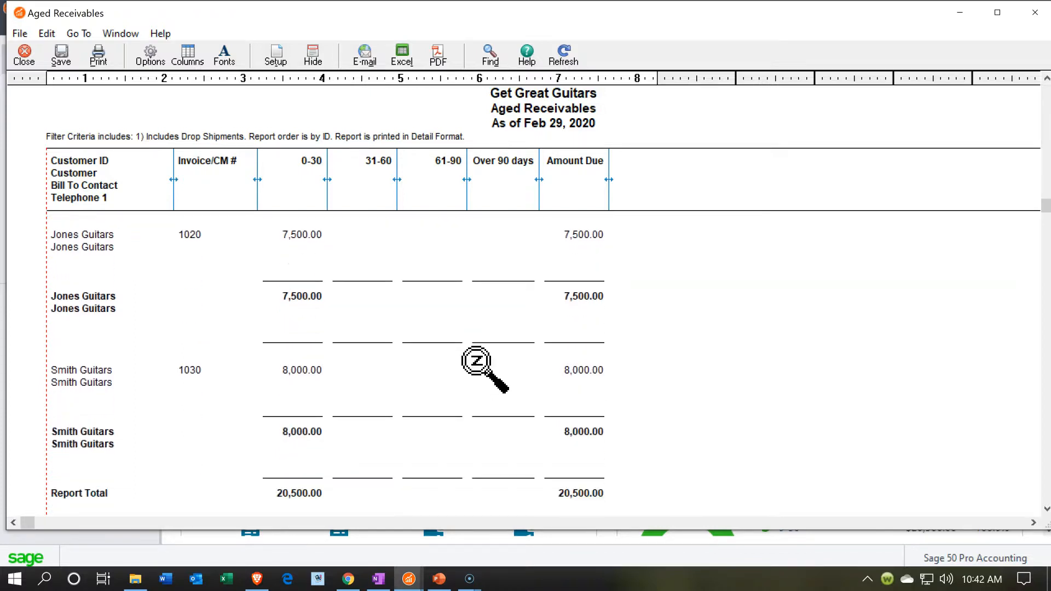
scroll(476, 362, down, 3)
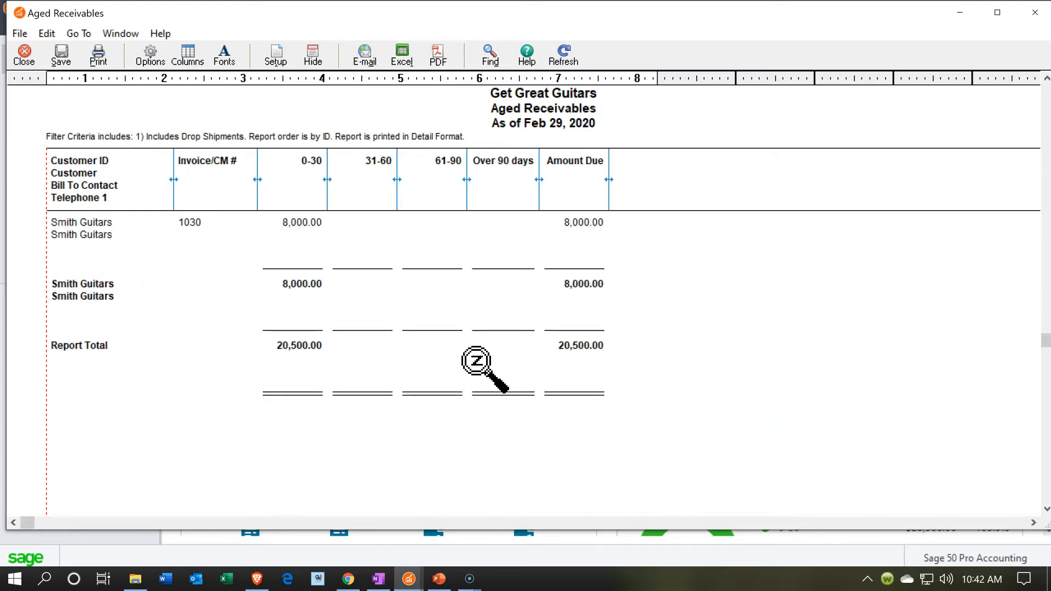